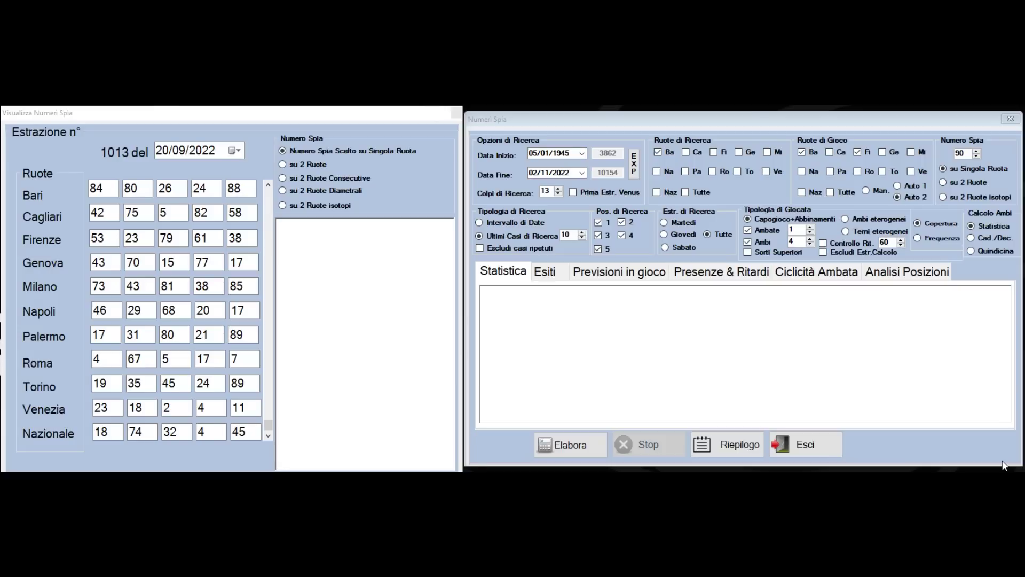
# Run the spy-number search for 84 on Bari with end date 29/09/2022
pyautogui.doubleClick(967, 154)
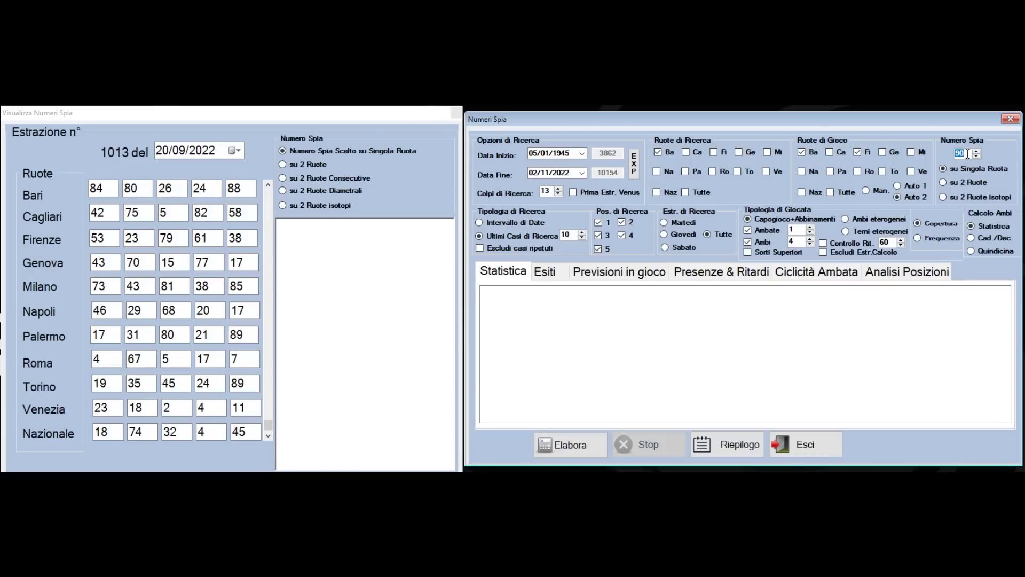
pyautogui.write('84')
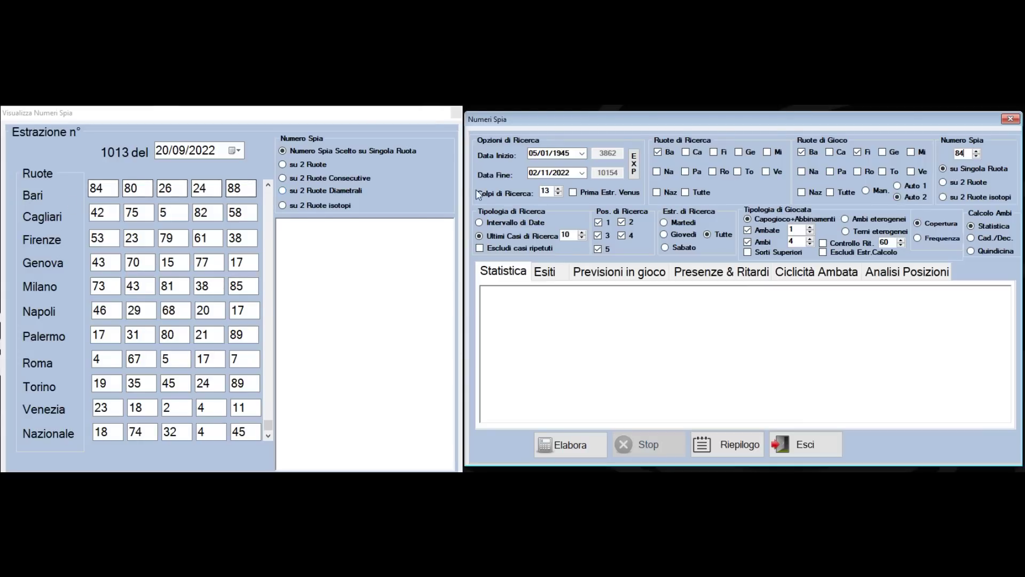
pyautogui.click(581, 173)
pyautogui.click(533, 189)
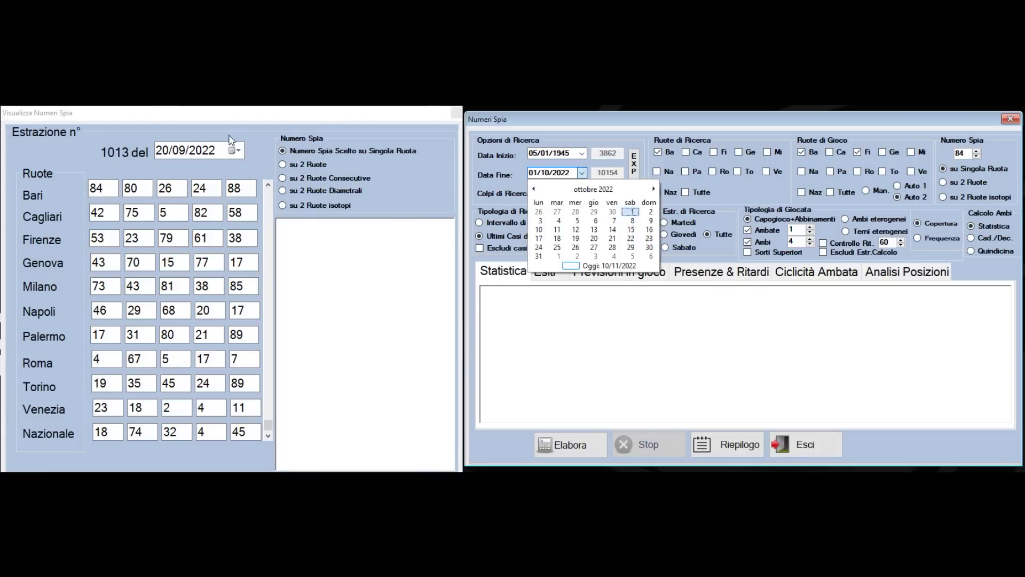
pyautogui.click(534, 189)
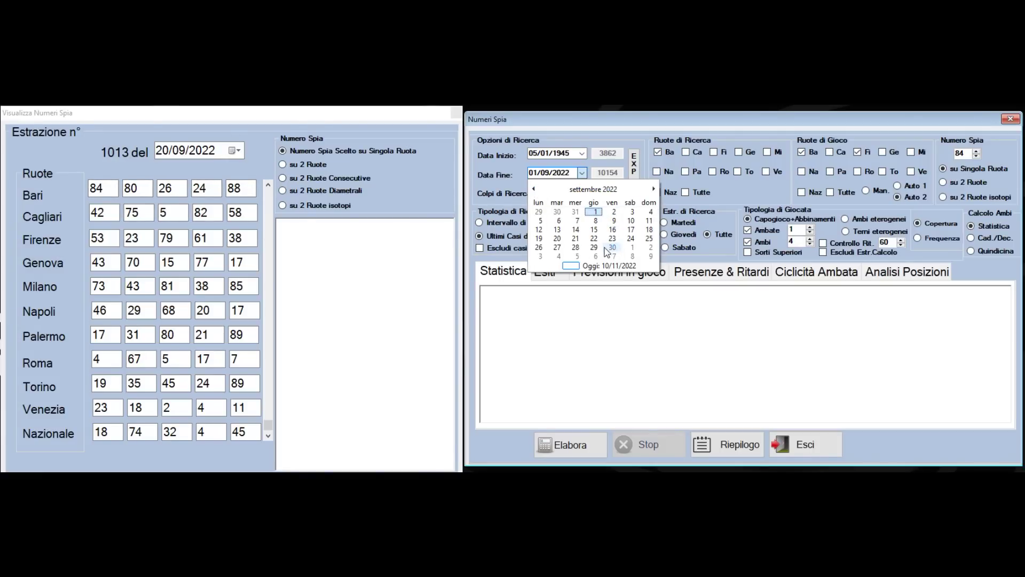
pyautogui.click(602, 249)
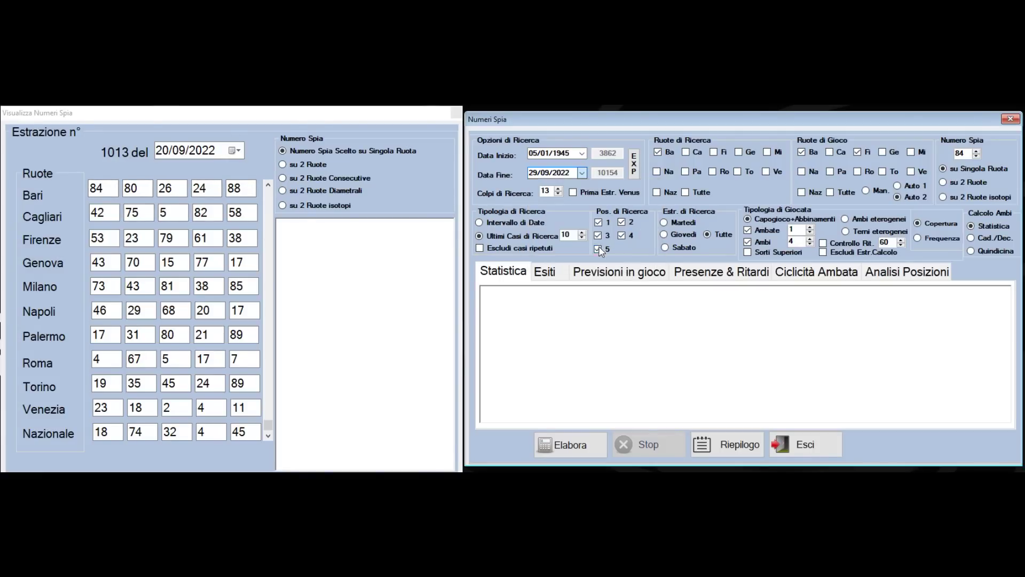
pyautogui.click(582, 448)
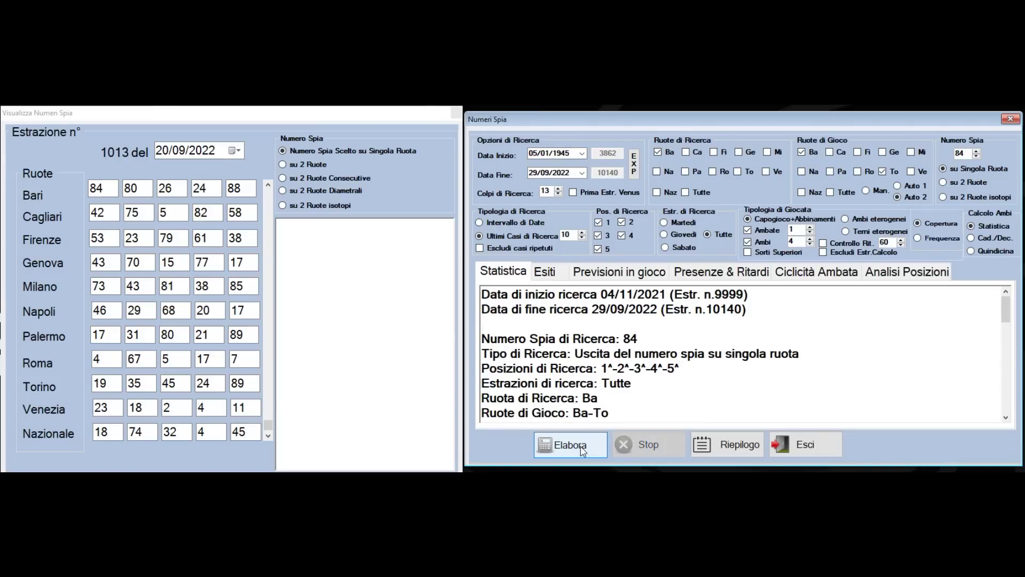
# Compute spy 84's ambata cycle analysis and review its outcomes, predictions in play, presences and delays
pyautogui.click(830, 274)
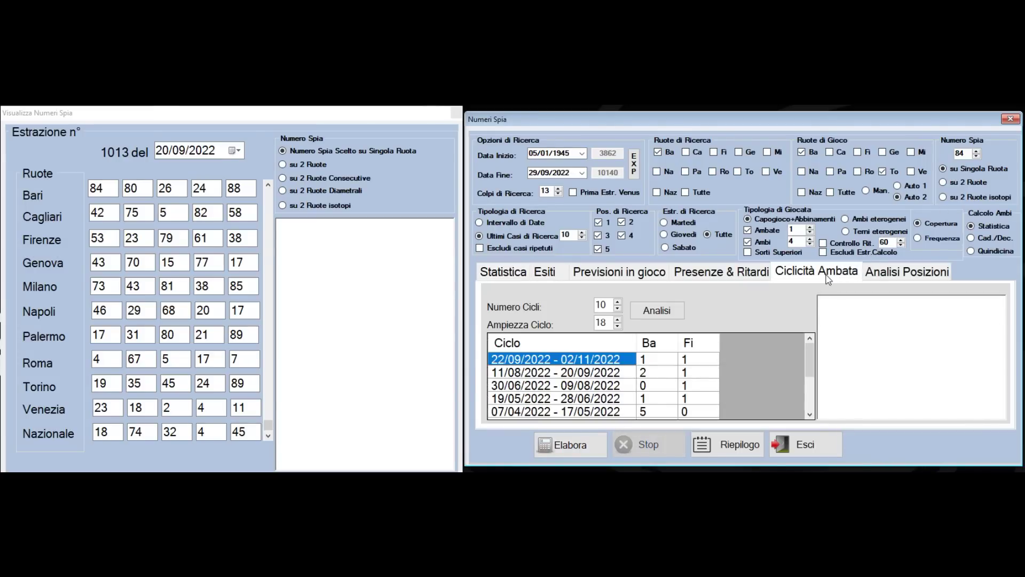
pyautogui.click(666, 314)
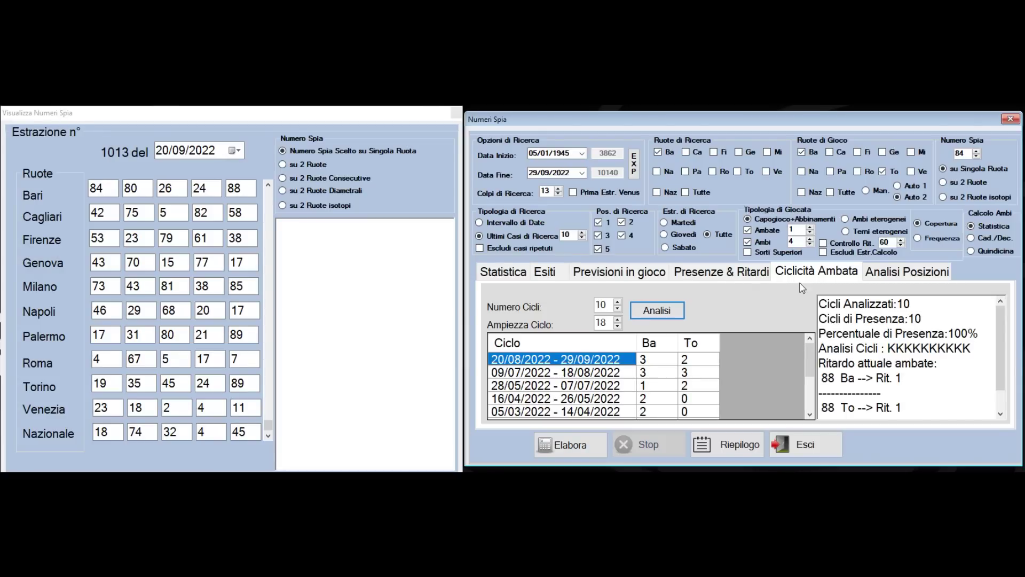
pyautogui.click(734, 275)
pyautogui.click(646, 273)
pyautogui.click(540, 275)
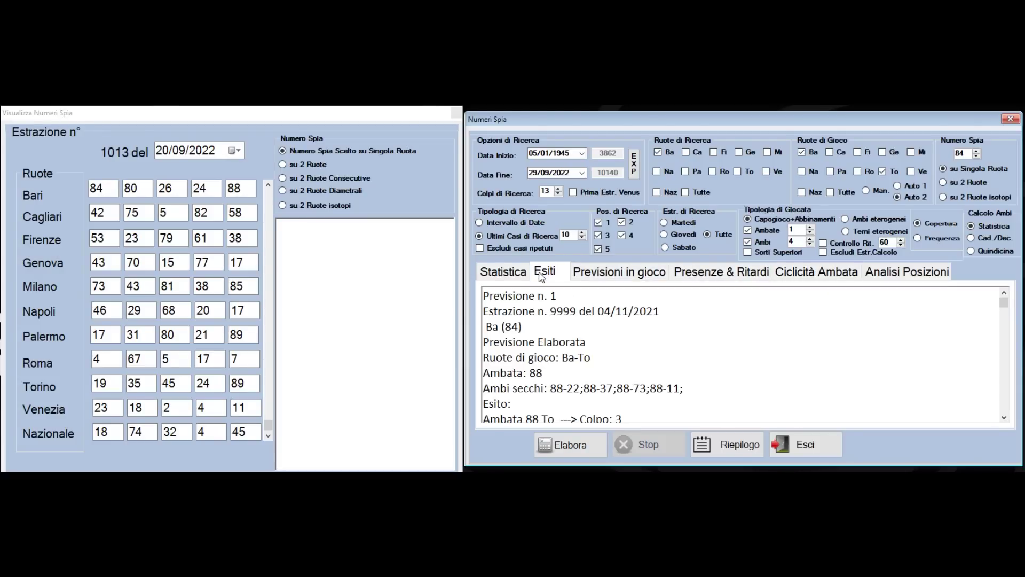
pyautogui.click(630, 273)
pyautogui.click(719, 273)
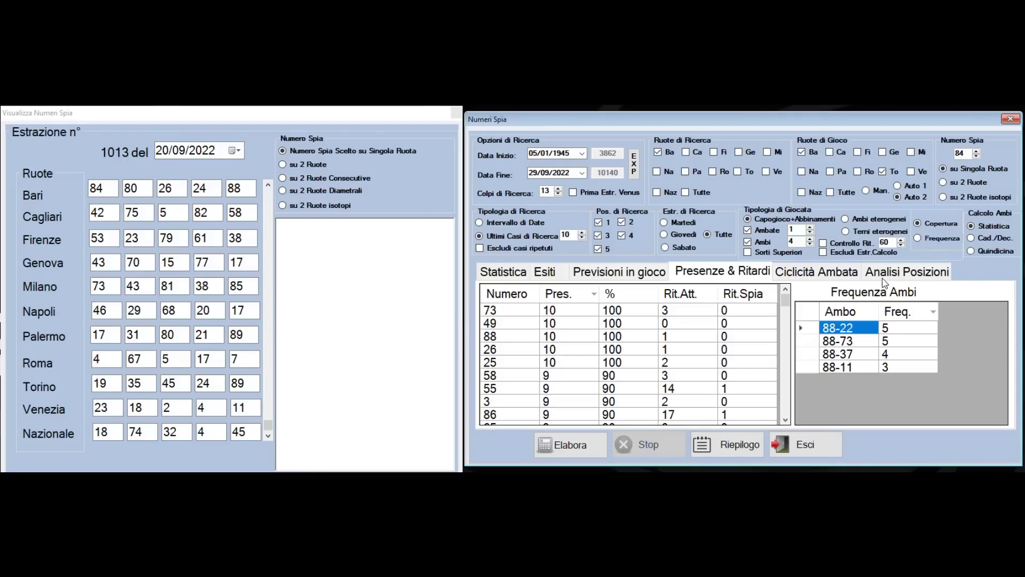
pyautogui.click(853, 273)
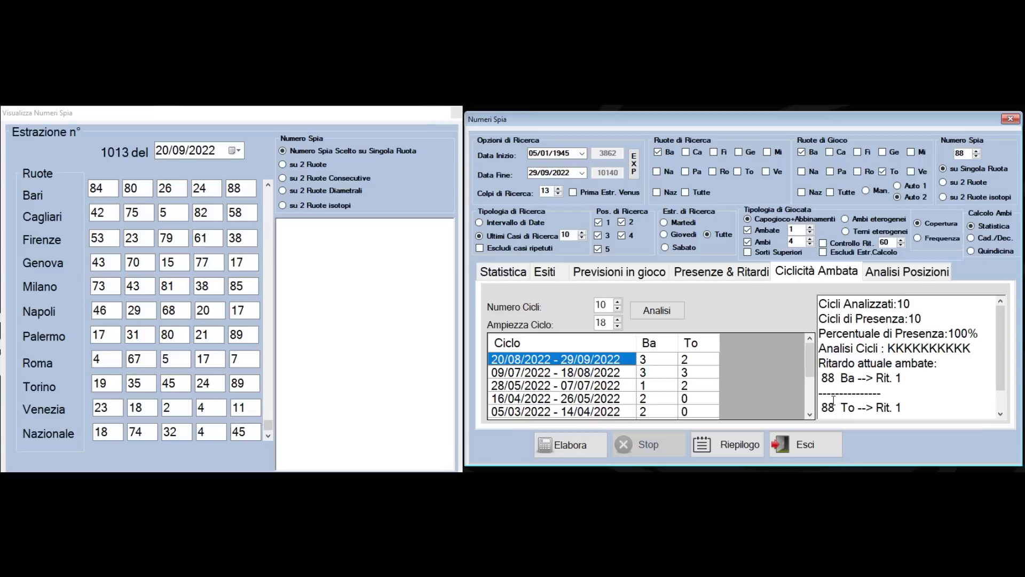
# Advance the draw viewer to 27/09/2022 and mark the 88 drawn on Bari
pyautogui.click(268, 439)
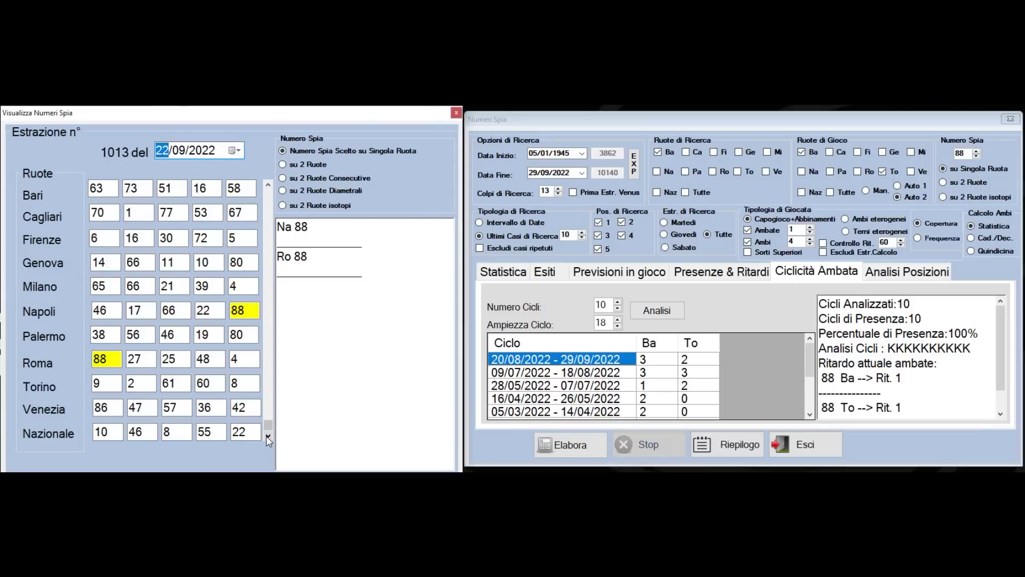
pyautogui.click(268, 439)
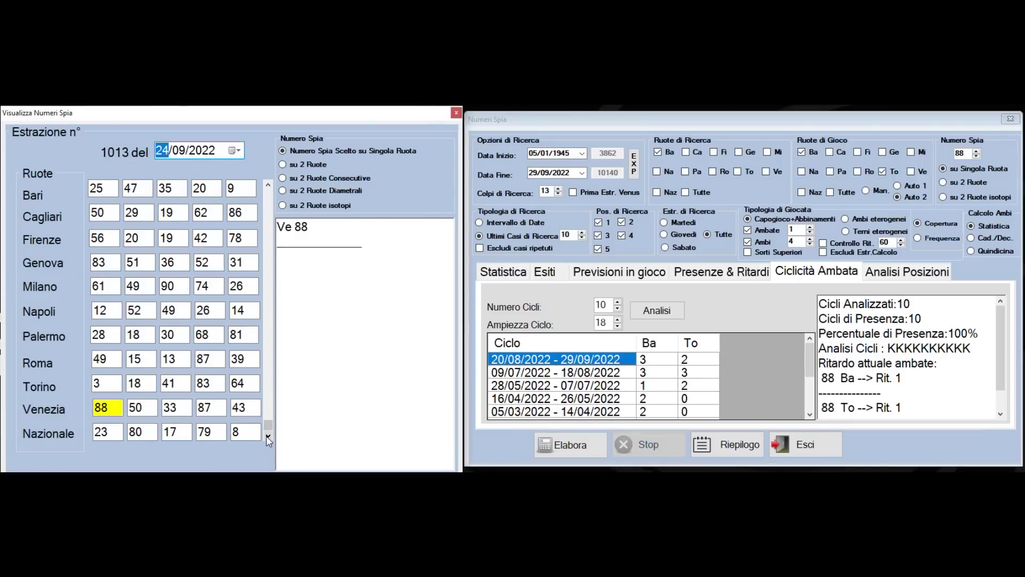
pyautogui.click(268, 438)
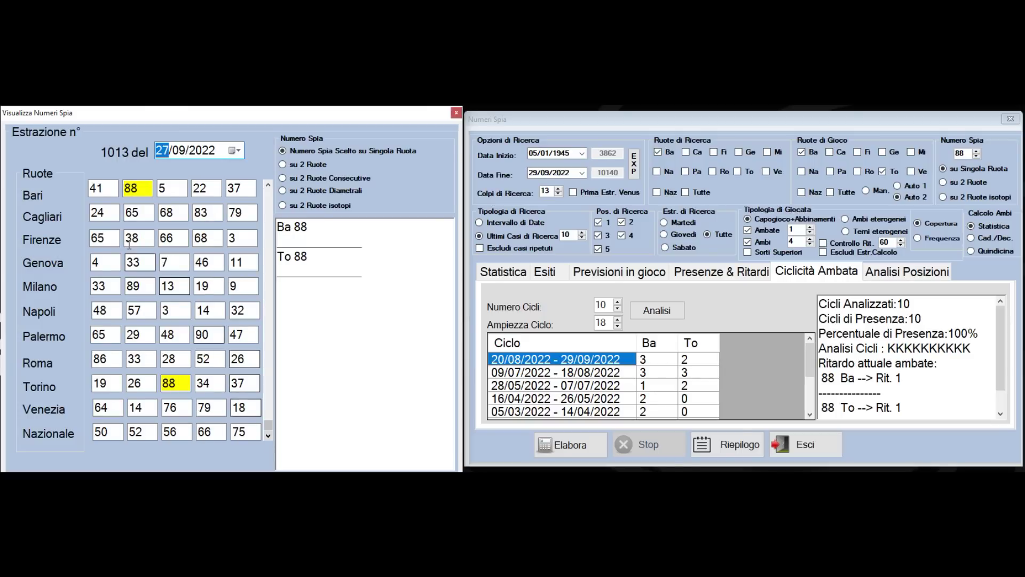
pyautogui.doubleClick(128, 188)
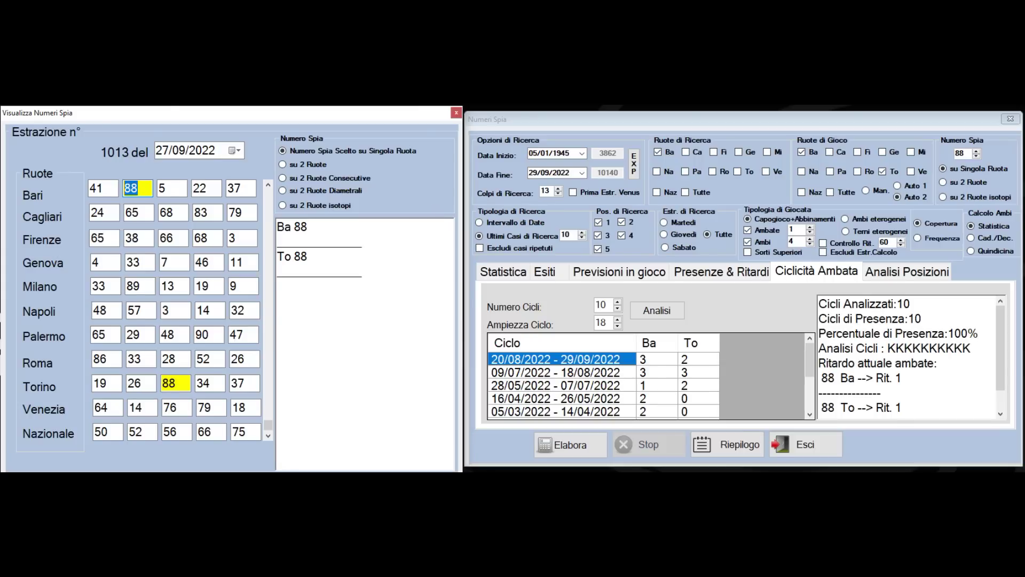
# Step back to the 20/09/2022 draw, then forward to draw 1014 of 04/10/2022
pyautogui.click(268, 184)
pyautogui.click(268, 184)
pyautogui.click(268, 185)
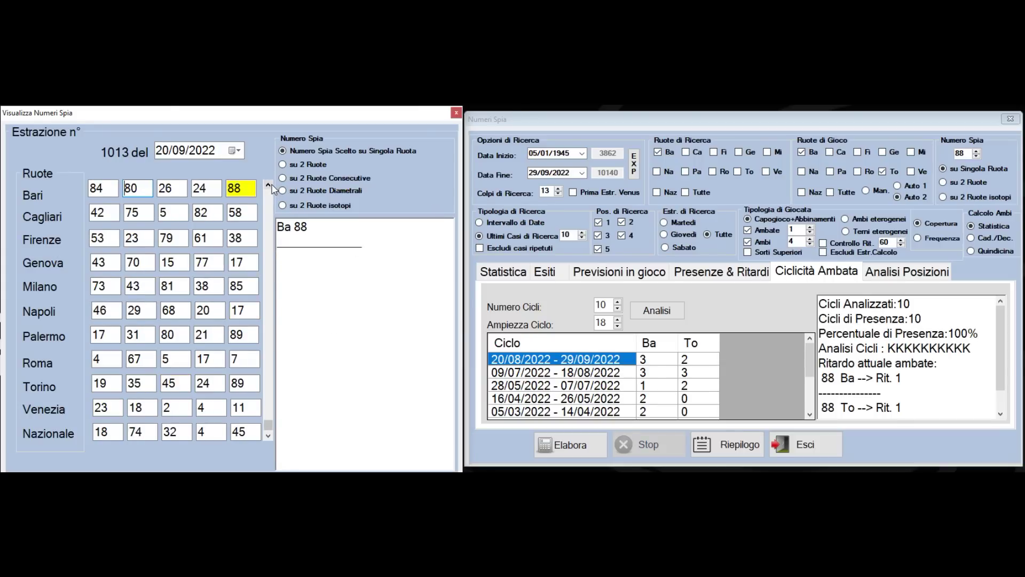
pyautogui.click(270, 435)
pyautogui.click(269, 435)
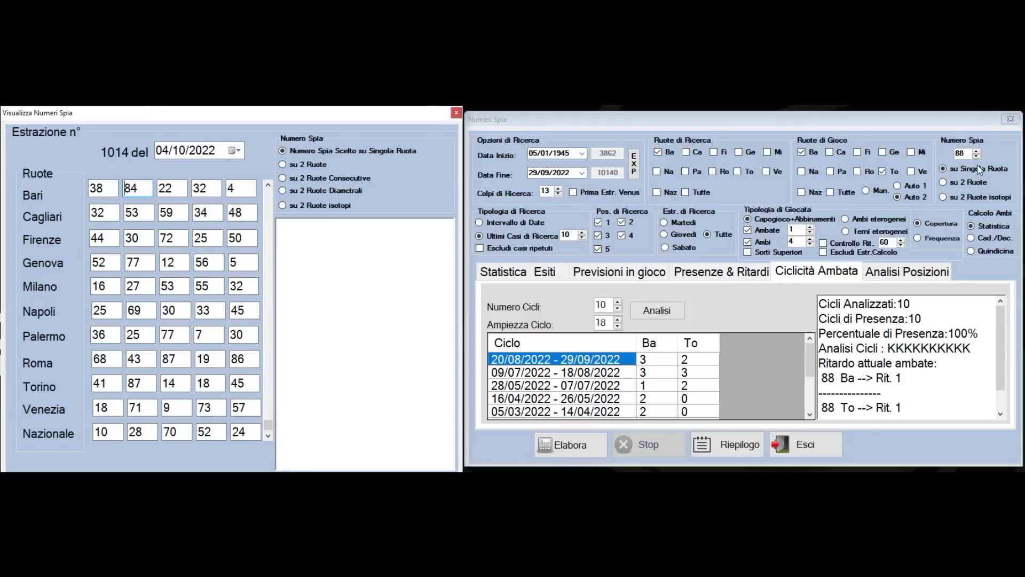
# Analyse spy number 38 on Bari up to 04/10/2022 and compute its ambata cycles
pyautogui.doubleClick(967, 154)
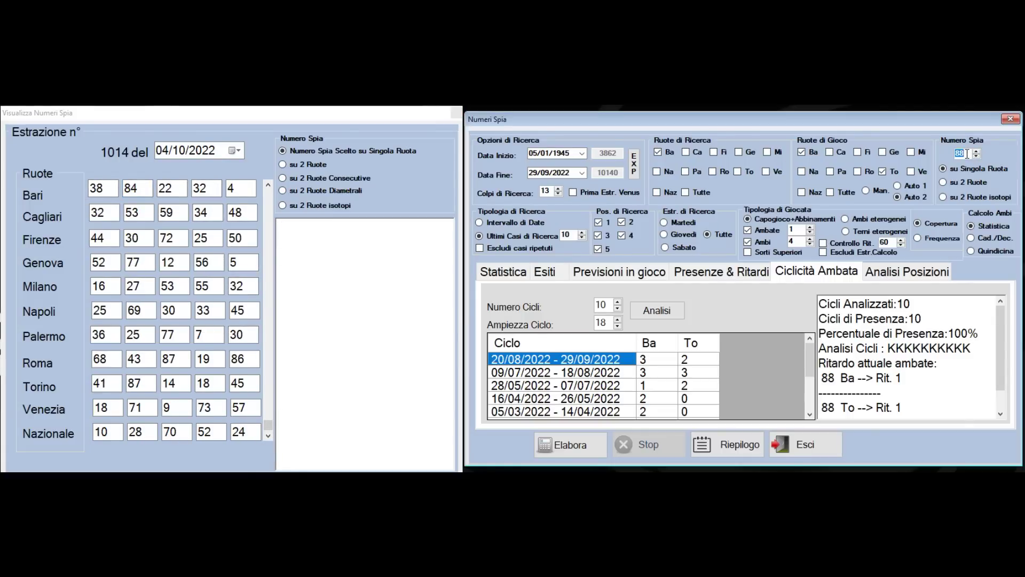
pyautogui.write('38')
pyautogui.click(582, 172)
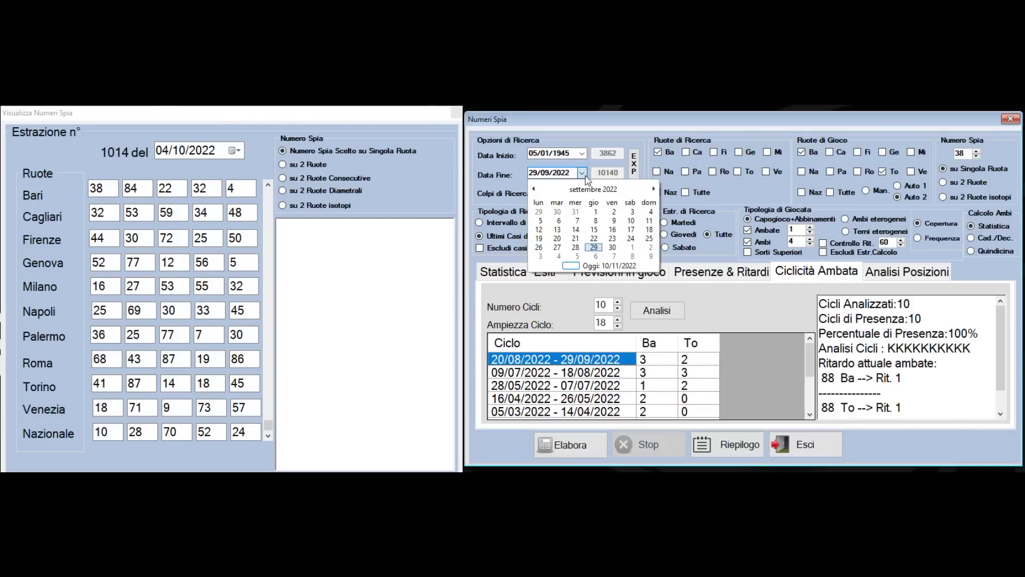
pyautogui.click(650, 212)
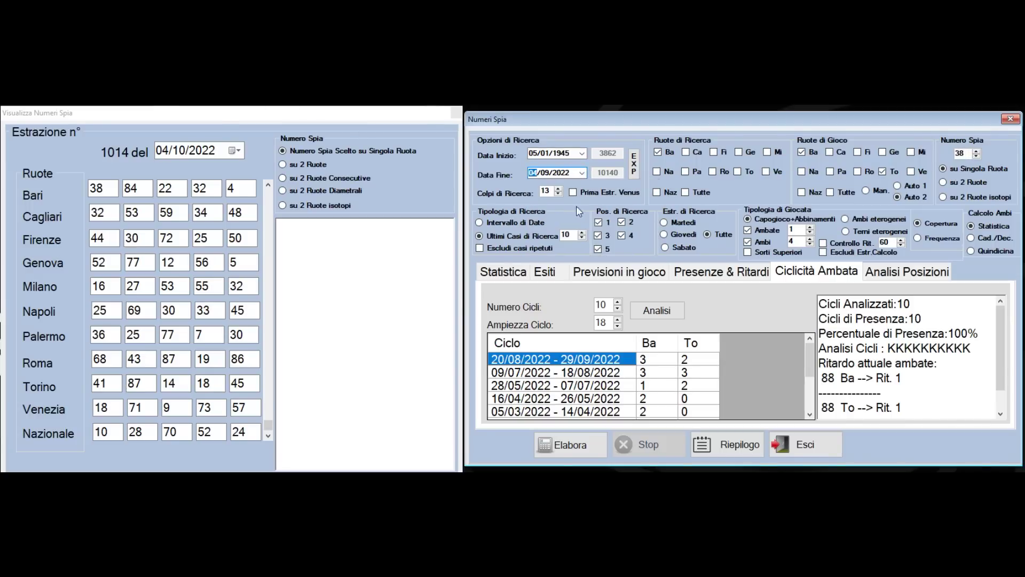
pyautogui.click(581, 172)
pyautogui.click(653, 189)
pyautogui.click(559, 221)
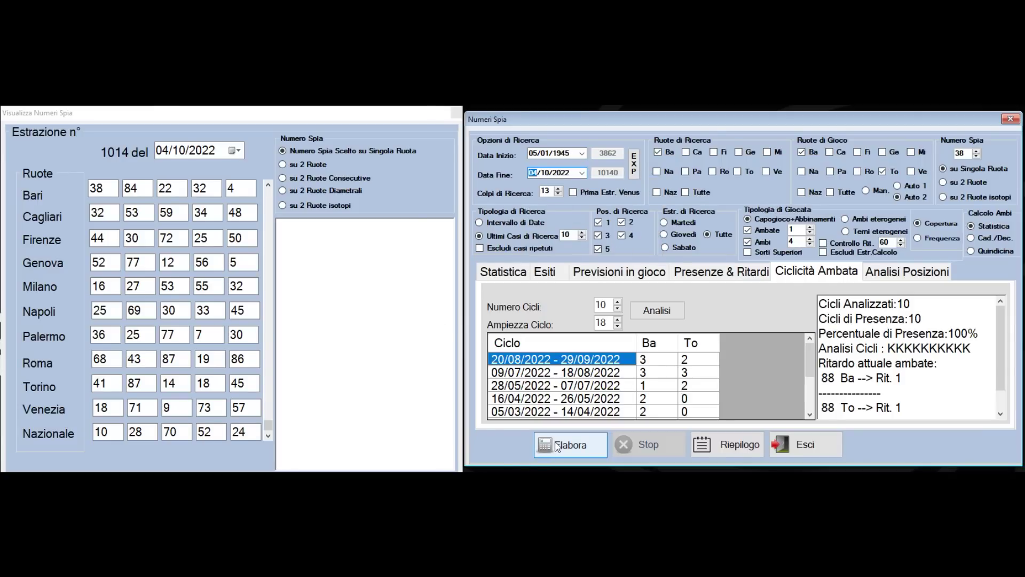
pyautogui.click(557, 446)
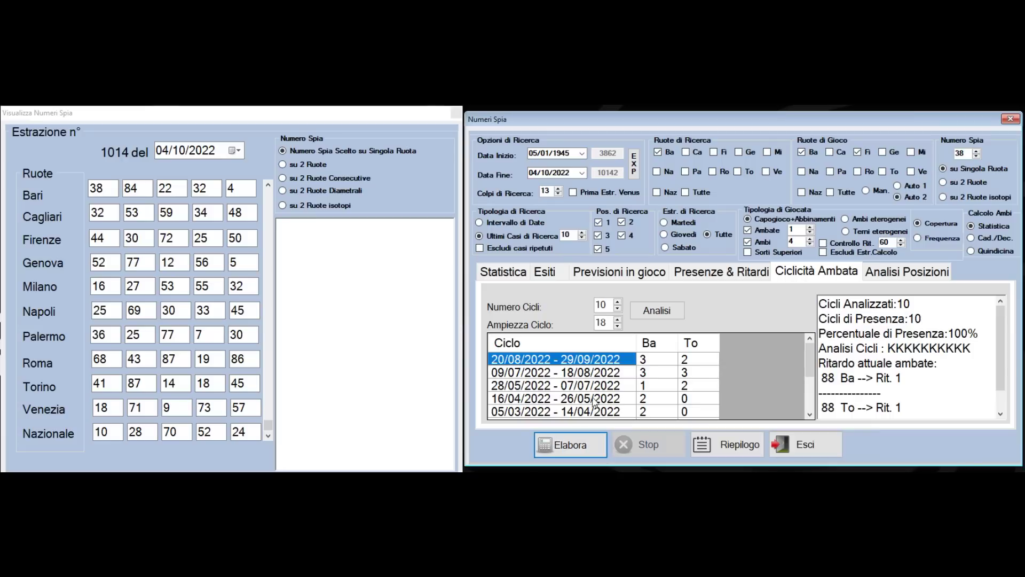
pyautogui.click(659, 314)
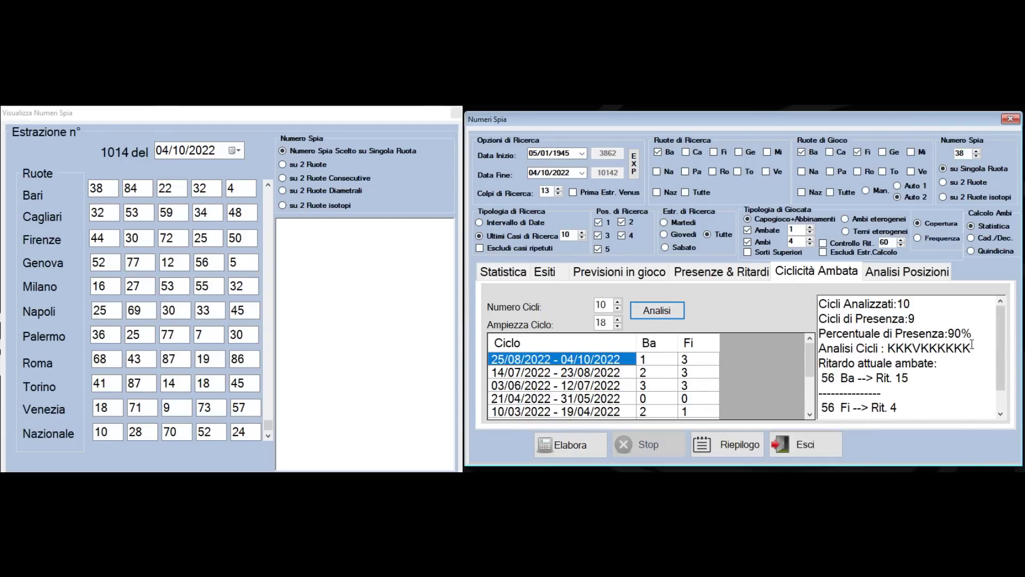
# Highlight the 90% presence line and replace the spy number with 56
pyautogui.moveTo(820, 334); pyautogui.dragTo(974, 337)
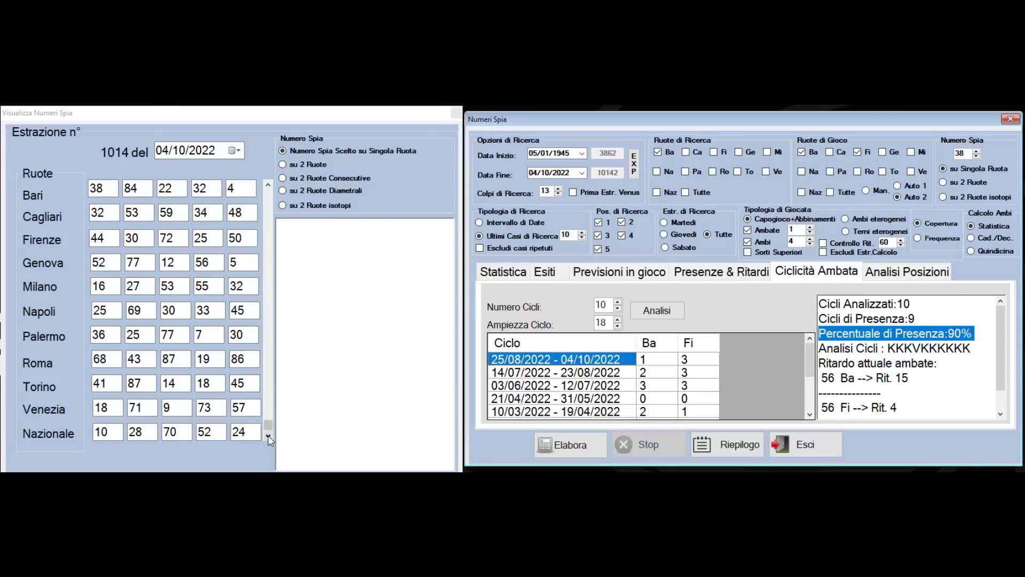
pyautogui.doubleClick(968, 153)
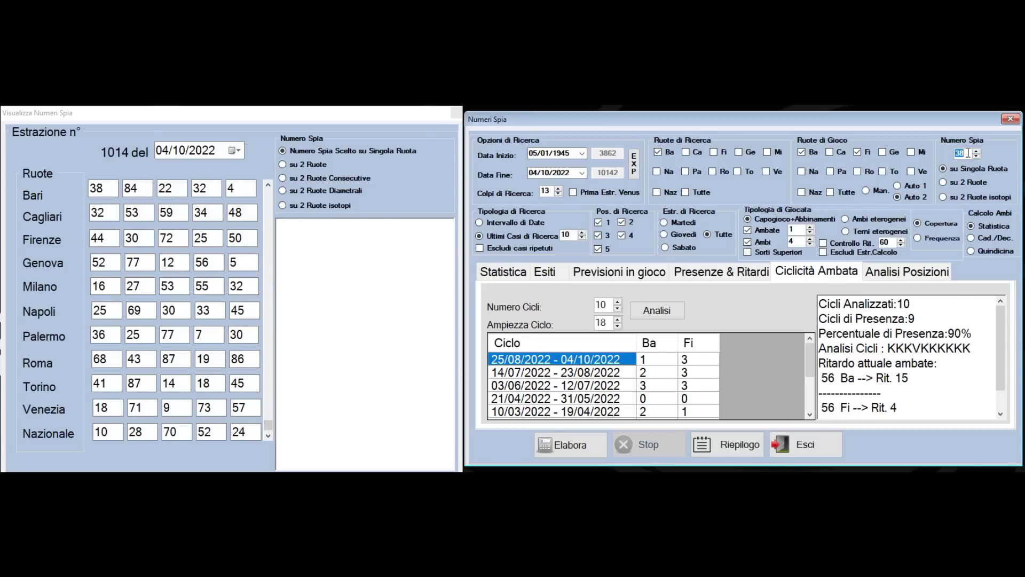
pyautogui.write('56')
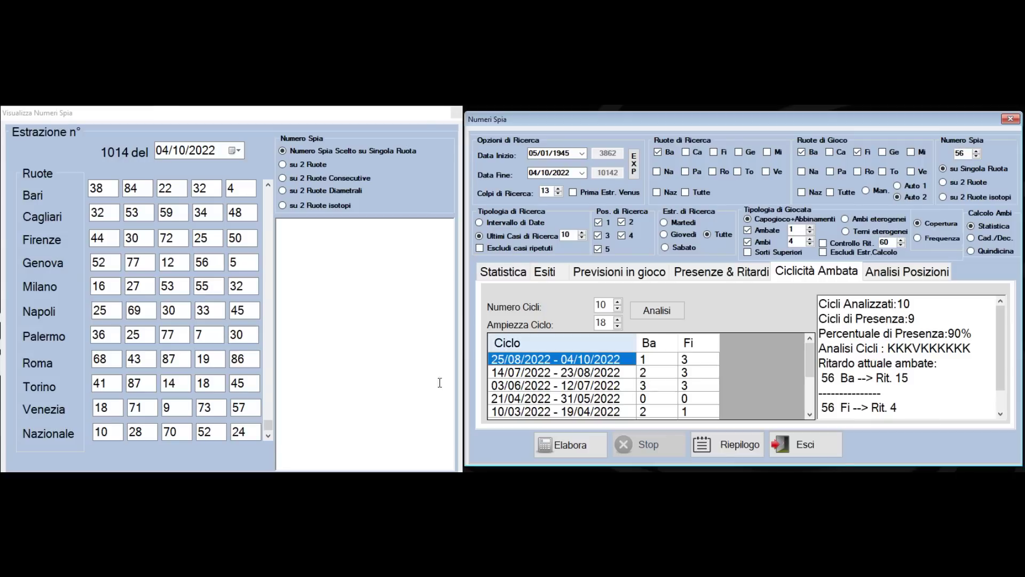
# Step the draw viewer forward from 06/10/2022 to 03/11/2022, checking where 56 came out
pyautogui.click(268, 439)
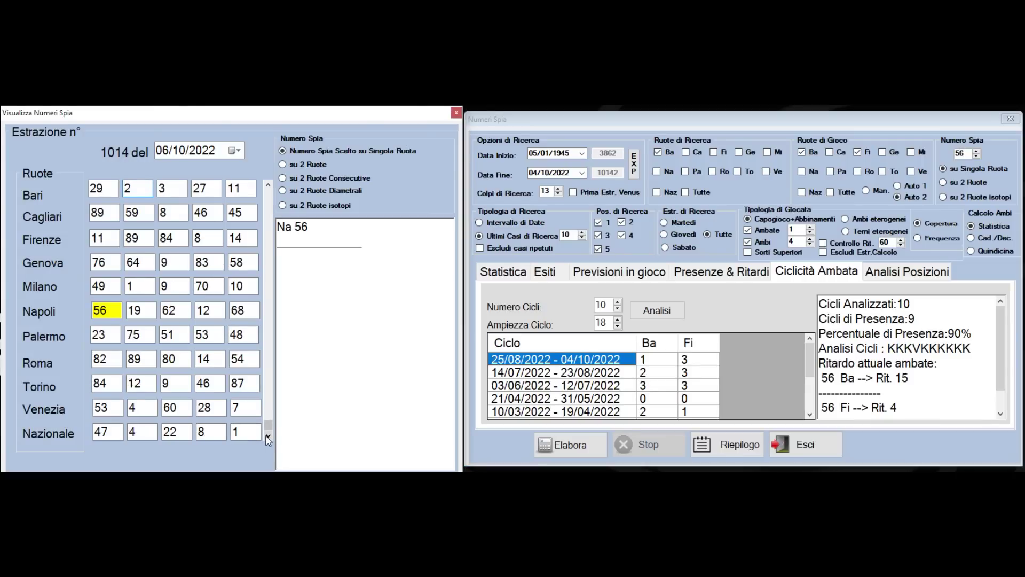
pyautogui.click(268, 439)
pyautogui.click(268, 440)
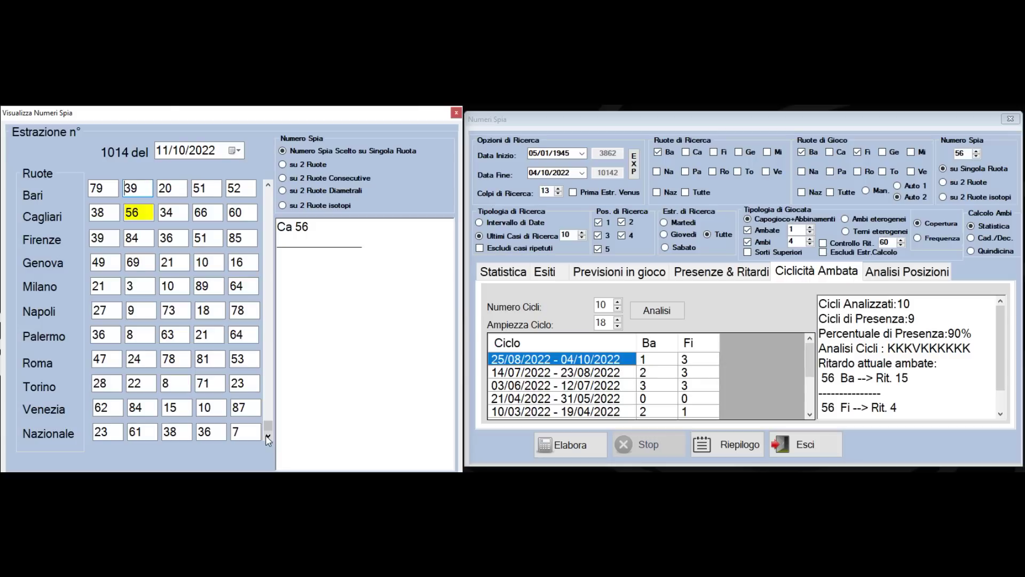
pyautogui.click(268, 440)
pyautogui.click(268, 439)
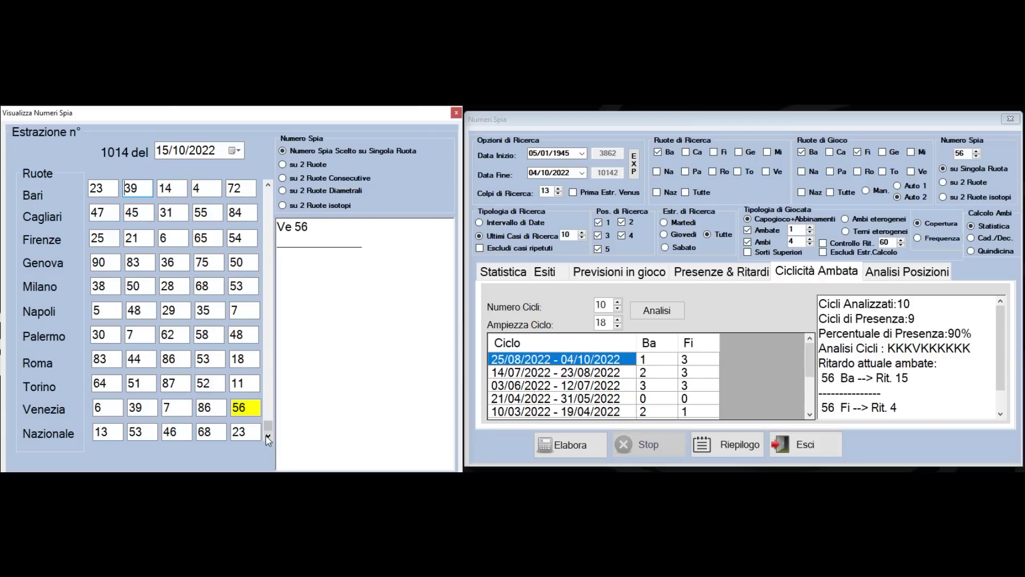
pyautogui.click(268, 440)
pyautogui.click(268, 440)
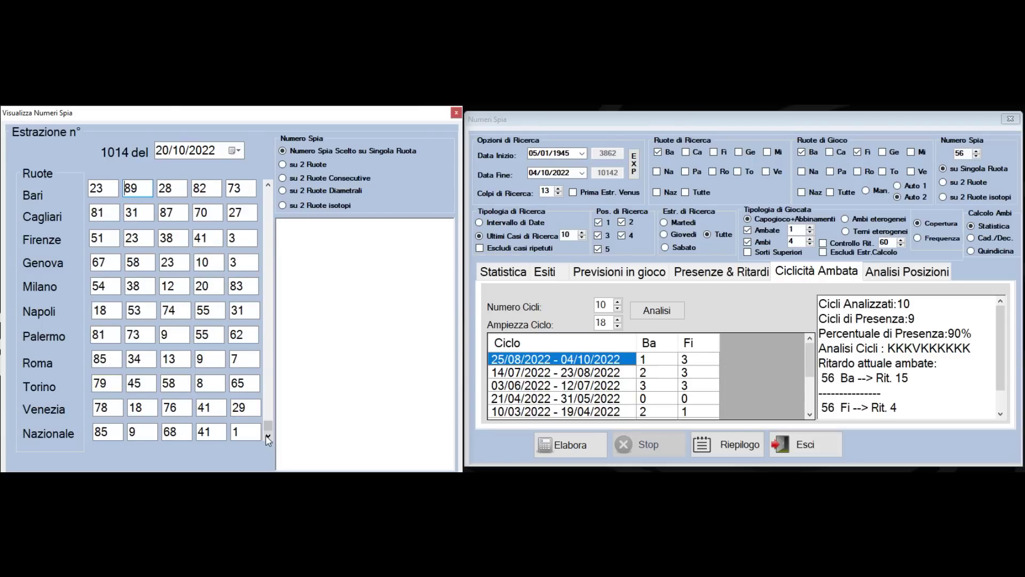
pyautogui.click(268, 439)
pyautogui.click(268, 440)
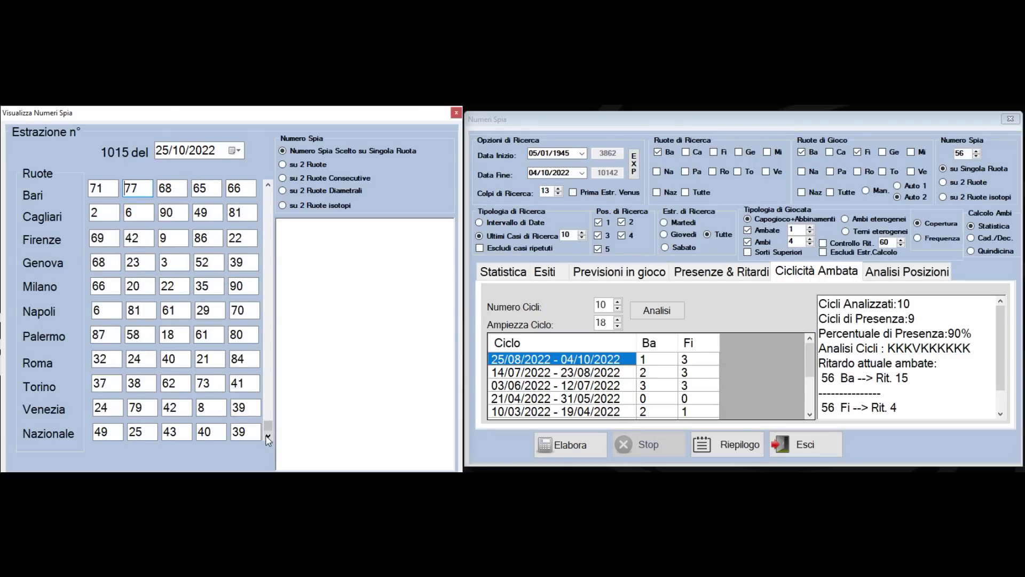
pyautogui.click(268, 439)
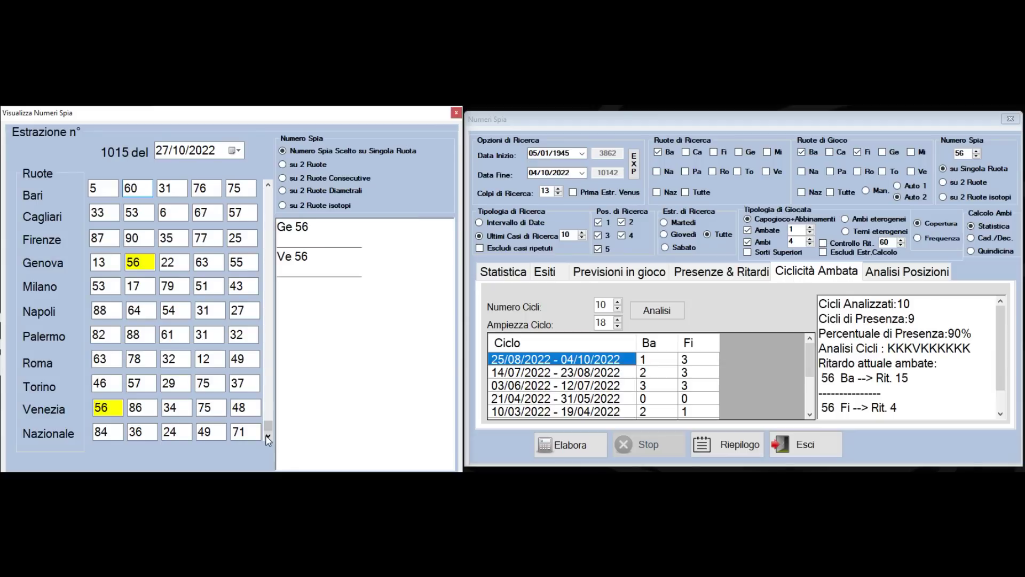
pyautogui.click(268, 440)
pyautogui.click(268, 439)
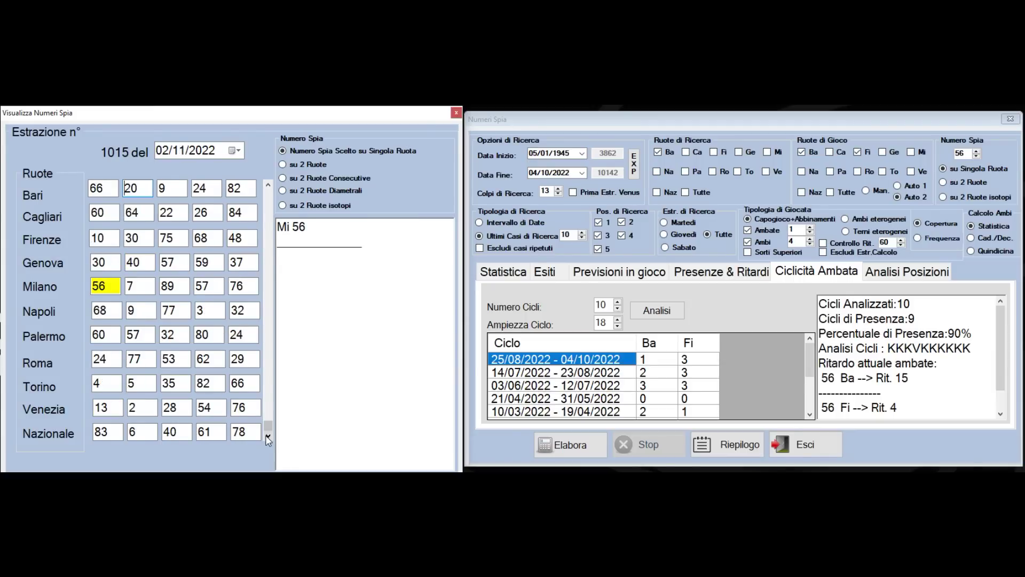
pyautogui.click(268, 440)
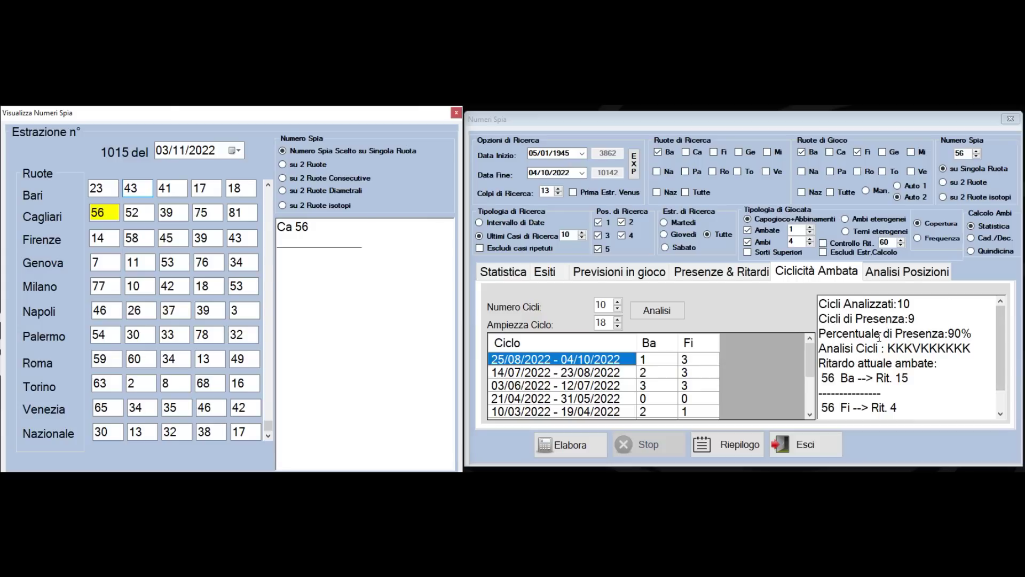
# Select the 'Percentuale di Presenza:90%' result line
pyautogui.moveTo(826, 334); pyautogui.dragTo(975, 333)
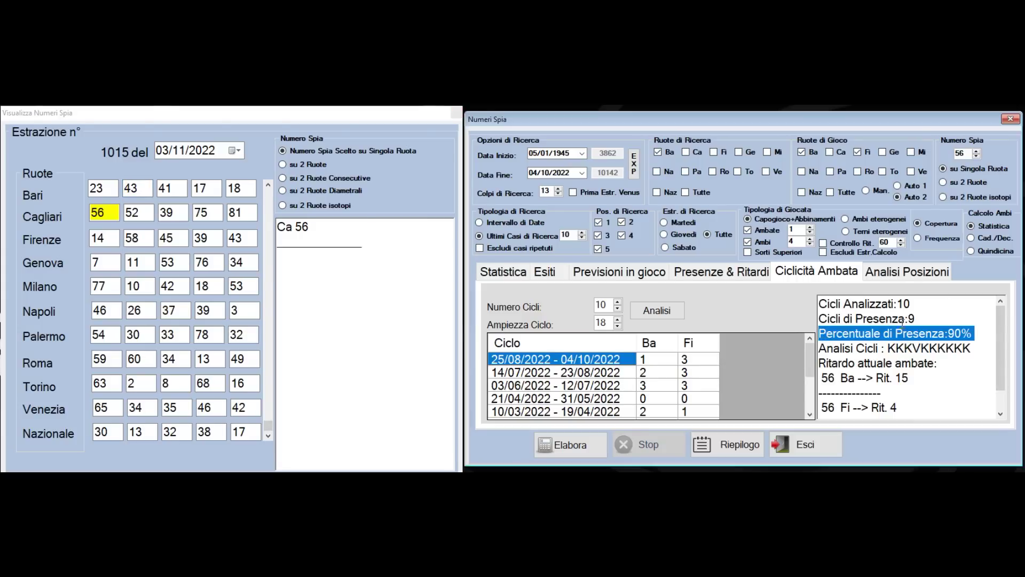
pyautogui.click(985, 329)
pyautogui.hotkey('ctrl', 'shift', 'Left')
pyautogui.hotkey('ctrl', 'shift', 'Left')
pyautogui.hotkey('ctrl', 'shift', 'Left')
# Step the draw list back to 17/09/2022 and turn the end-date calendar to September 2022
pyautogui.click(268, 187)
pyautogui.click(268, 187)
pyautogui.click(268, 186)
pyautogui.click(268, 186)
pyautogui.click(268, 186)
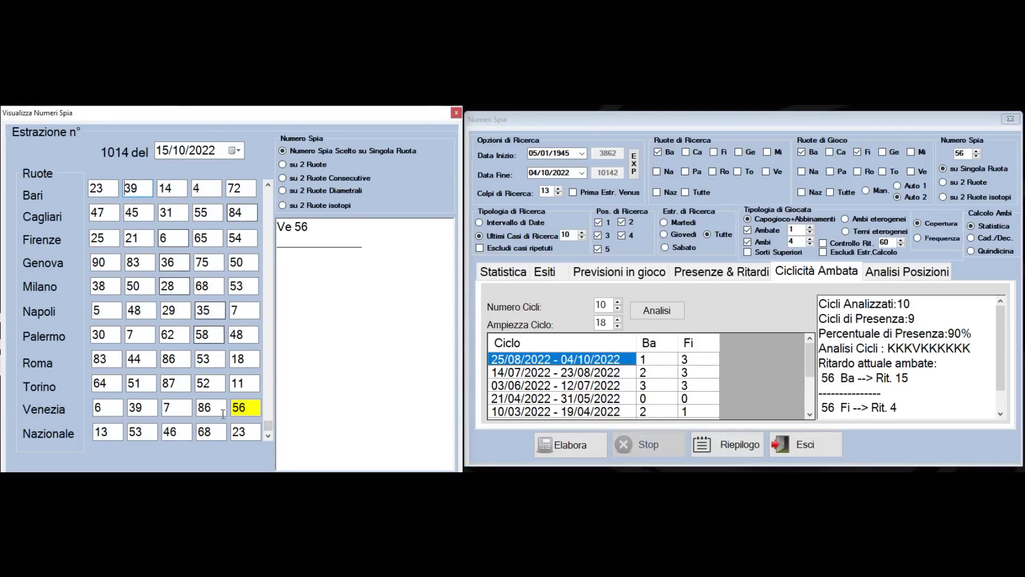
pyautogui.click(268, 185)
pyautogui.click(268, 185)
pyautogui.click(268, 185)
pyautogui.click(268, 185)
pyautogui.click(268, 185)
pyautogui.click(268, 185)
pyautogui.click(268, 185)
pyautogui.click(268, 185)
pyautogui.click(268, 185)
pyautogui.click(268, 186)
pyautogui.click(268, 185)
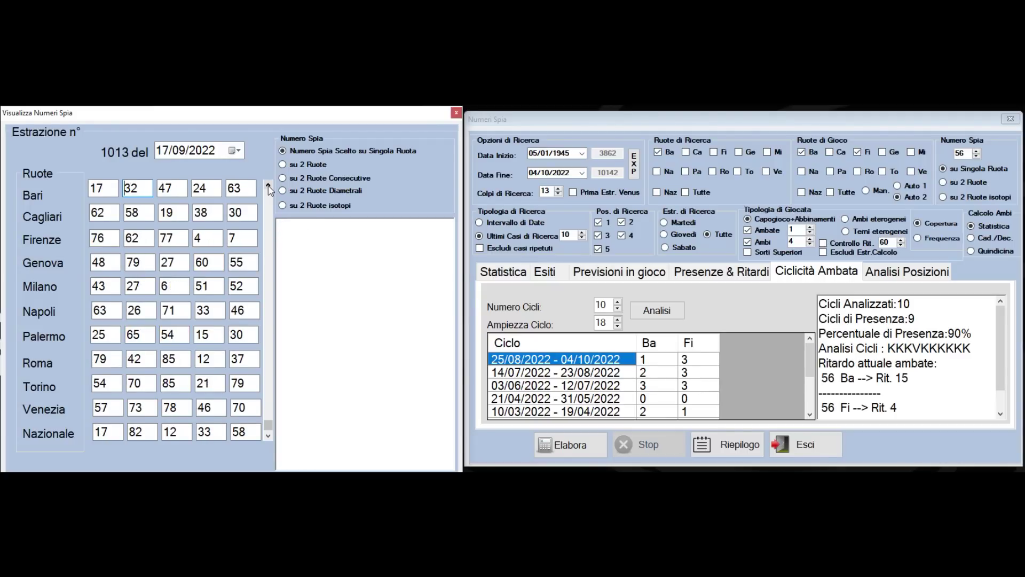
pyautogui.click(581, 173)
pyautogui.click(534, 188)
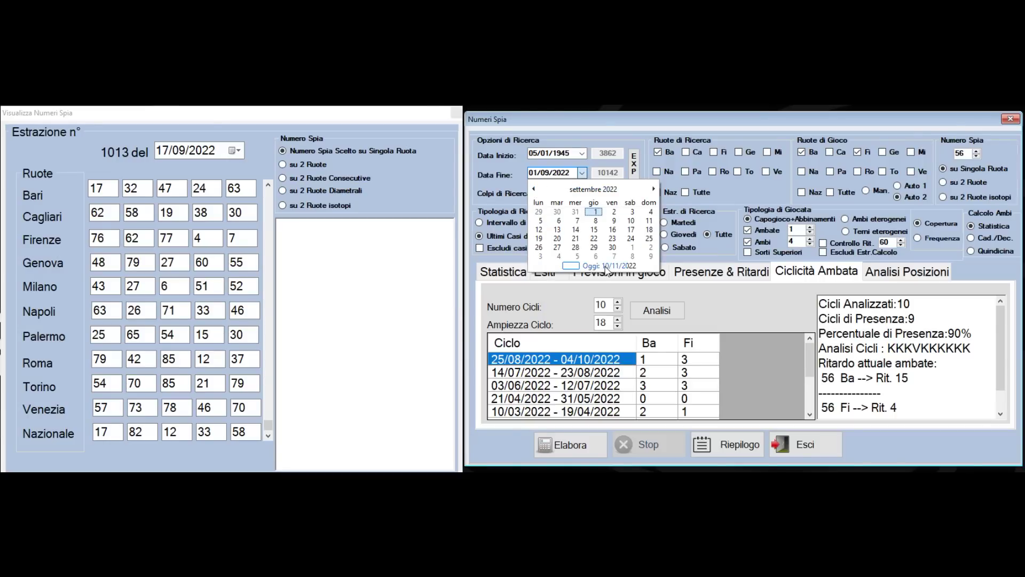
# Set the end date to 17/09/2022, spy number to 17, and run the analysis
pyautogui.click(630, 229)
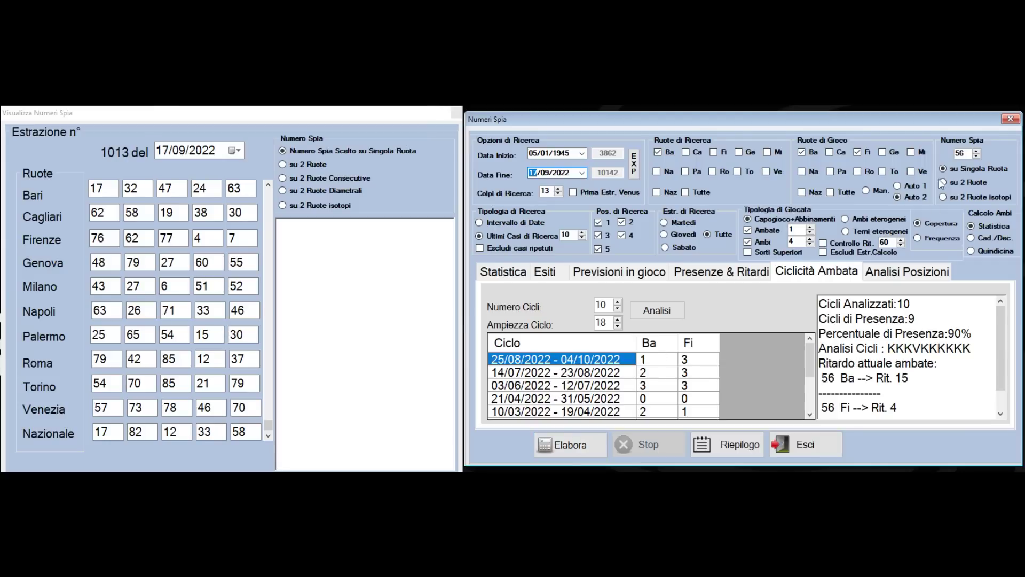
pyautogui.doubleClick(964, 154)
pyautogui.write('17')
pyautogui.click(588, 451)
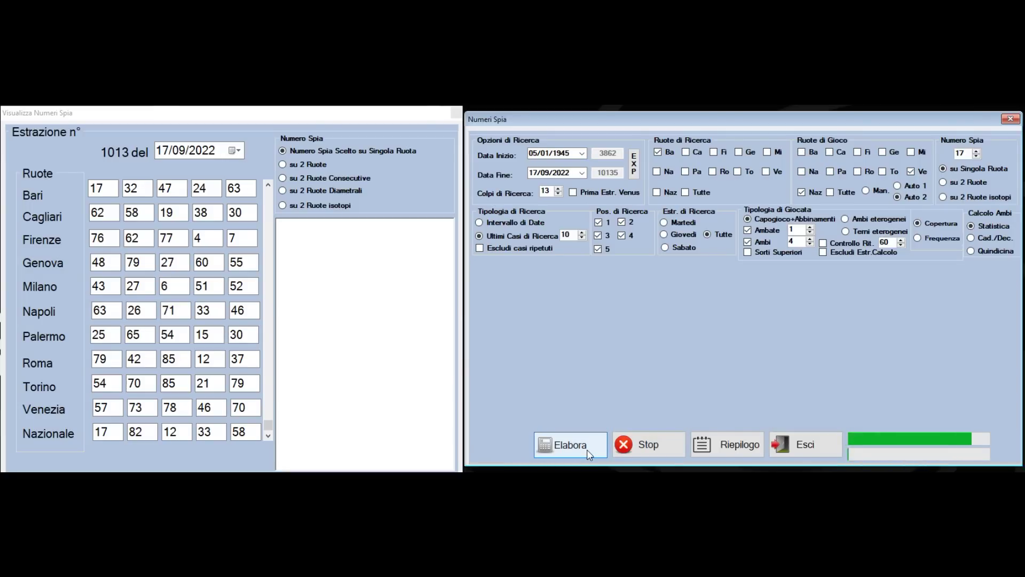
# Compute the ambata cycle analysis and set the spy number to 47, fixing the mistyped 1747
pyautogui.click(657, 310)
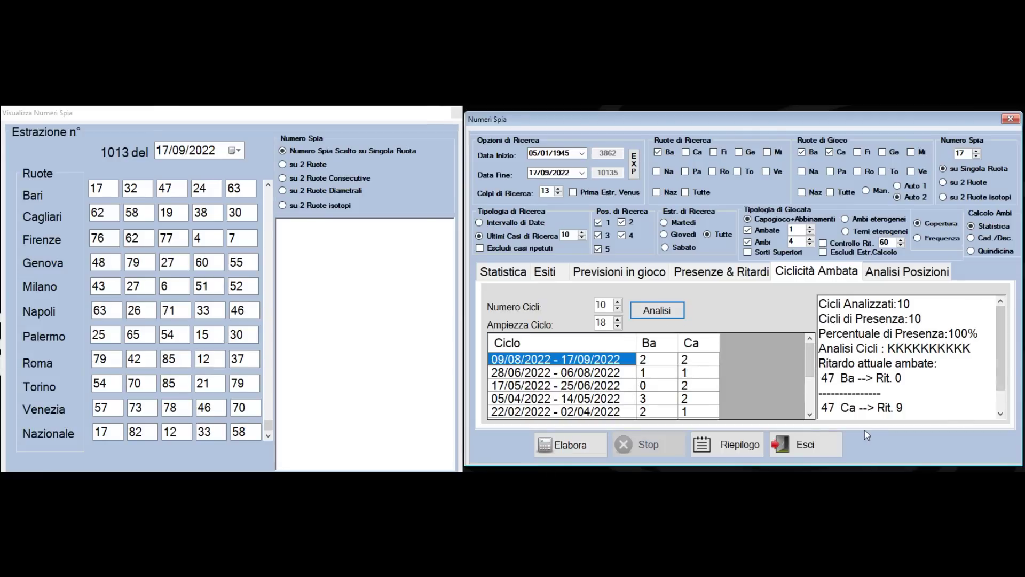
pyautogui.click(967, 155)
pyautogui.write('47')
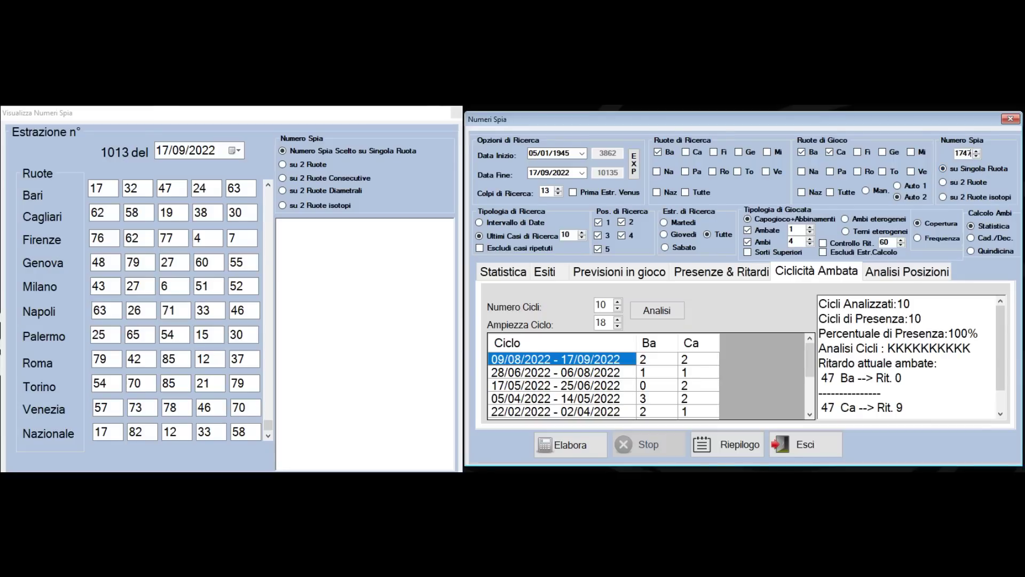
pyautogui.doubleClick(967, 154)
pyautogui.write('47')
# Advance to the 24/09/2022 draw and mark the 47 drawn on Bari
pyautogui.click(268, 437)
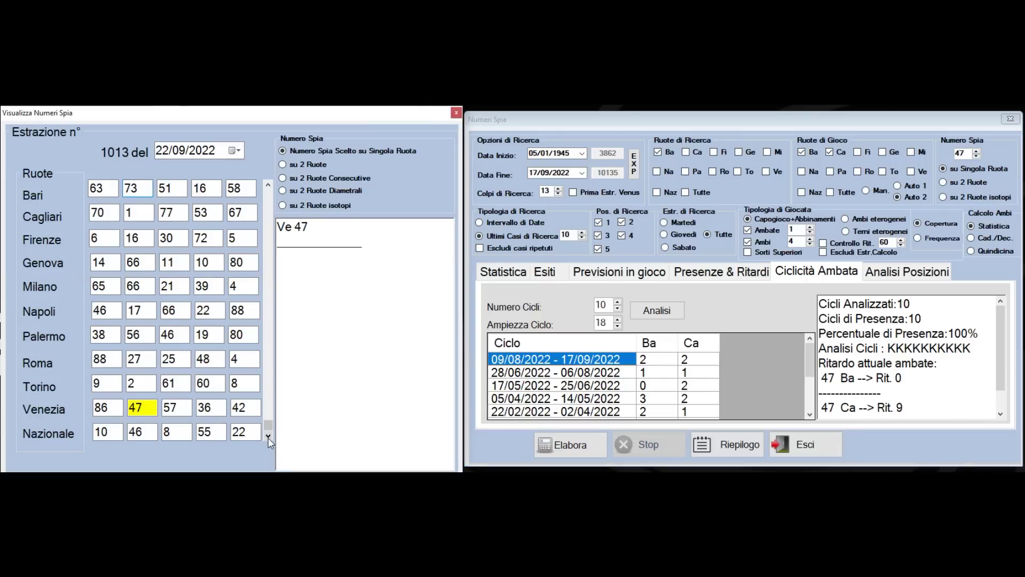
pyautogui.click(268, 437)
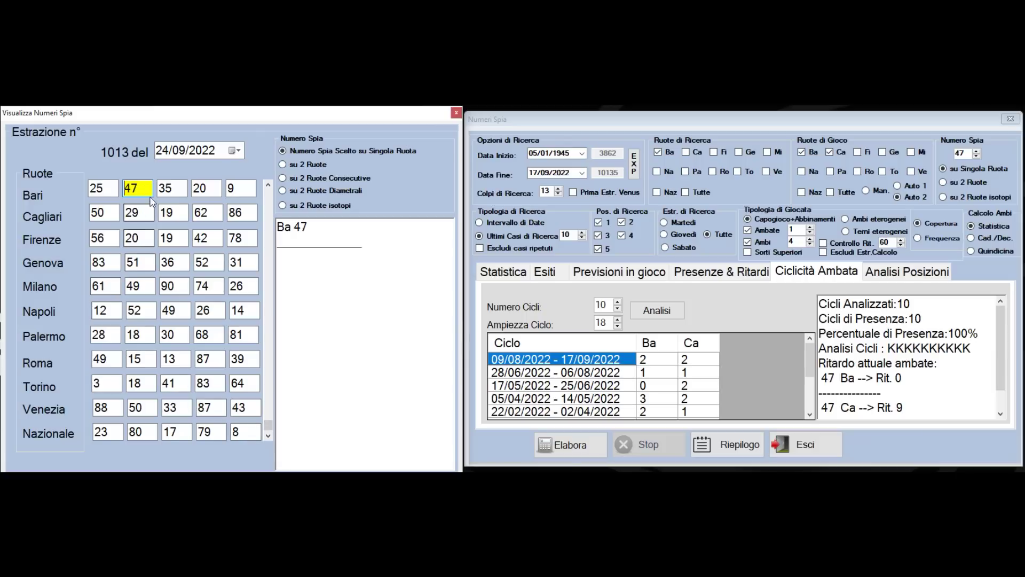
pyautogui.doubleClick(128, 188)
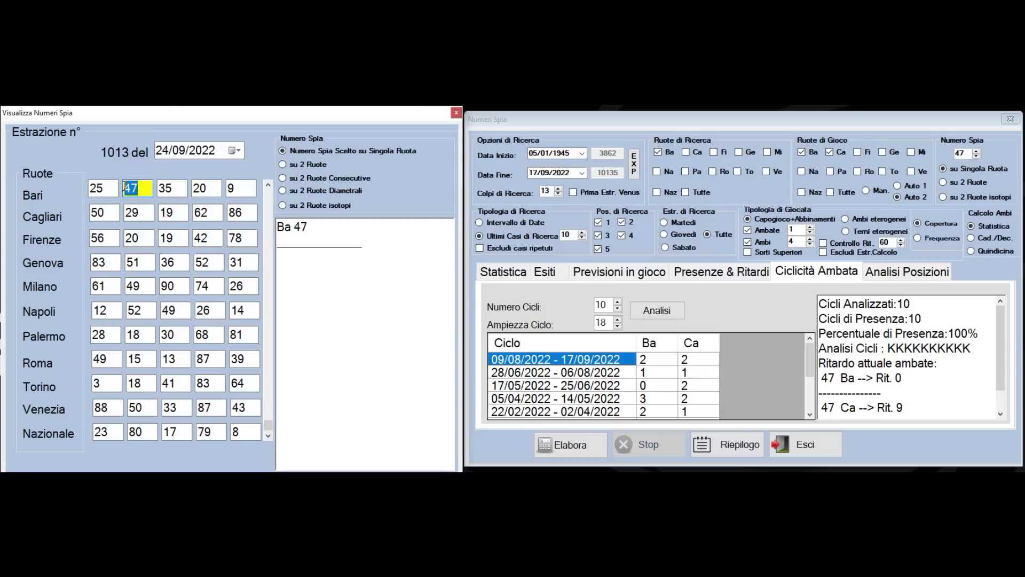
# Step through the draws from 27/09 to 03/11/2022, ending back on 02/11/2022
pyautogui.click(268, 435)
pyautogui.click(268, 435)
pyautogui.click(268, 435)
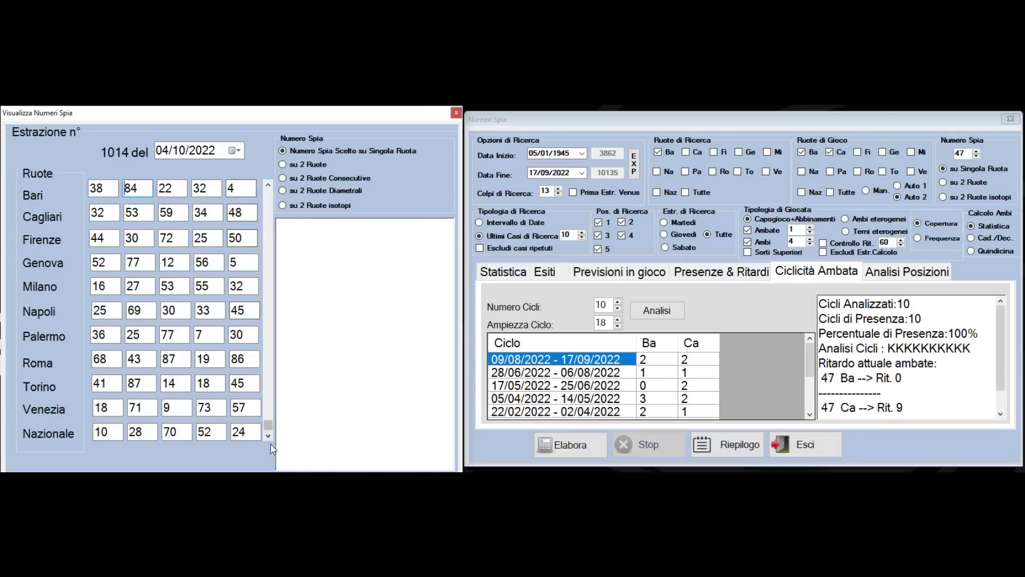
pyautogui.click(268, 435)
pyautogui.click(268, 435)
pyautogui.click(268, 435)
pyautogui.click(268, 435)
pyautogui.click(268, 436)
pyautogui.click(268, 435)
pyautogui.click(268, 435)
pyautogui.click(268, 435)
pyautogui.click(268, 435)
pyautogui.click(268, 435)
pyautogui.click(268, 436)
pyautogui.click(268, 435)
pyautogui.click(268, 435)
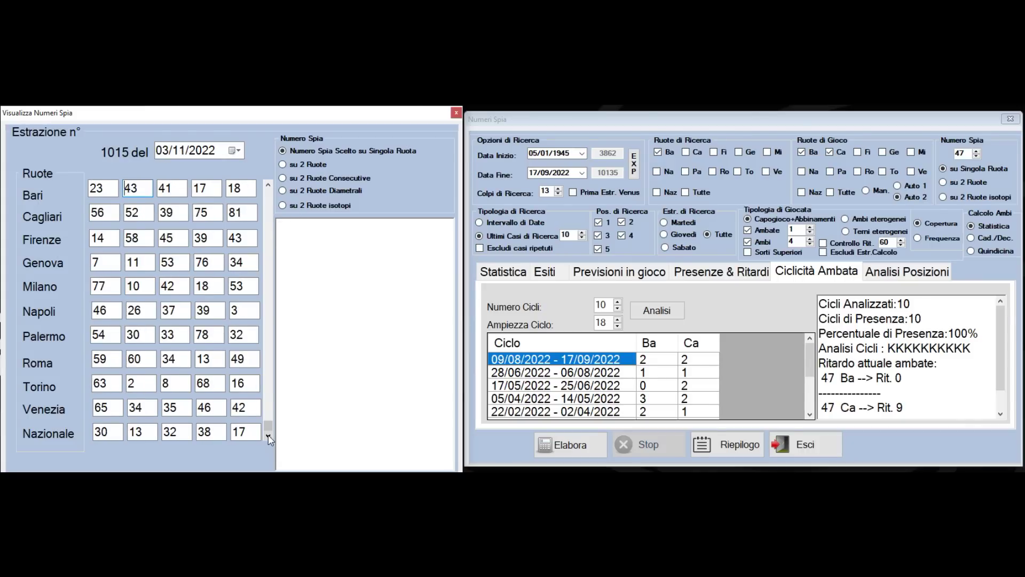
pyautogui.click(268, 186)
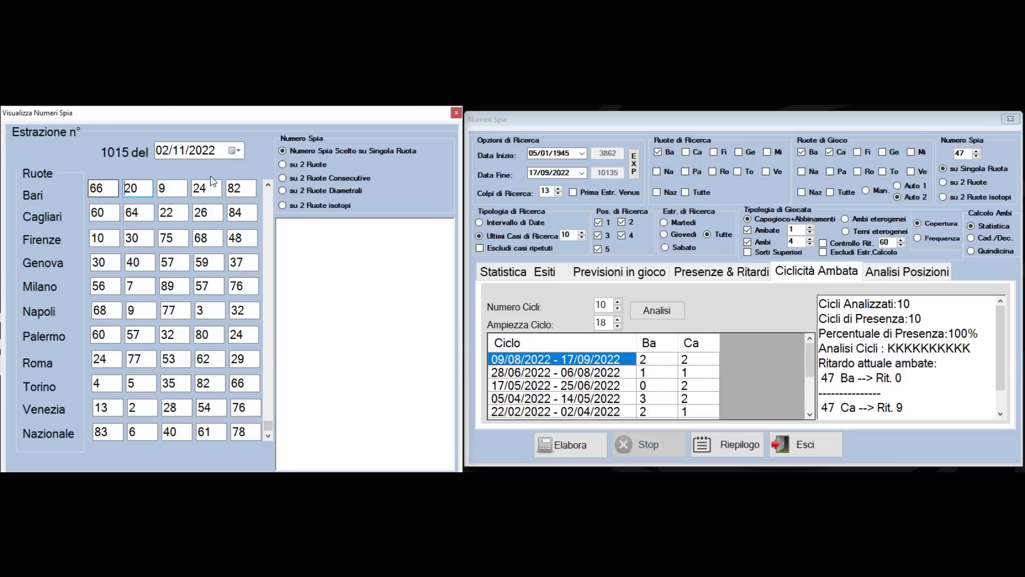
# Analyse spy 82 up to 02/11/2022 and compute its ambata cycles, giving ambata 90
pyautogui.doubleClick(969, 157)
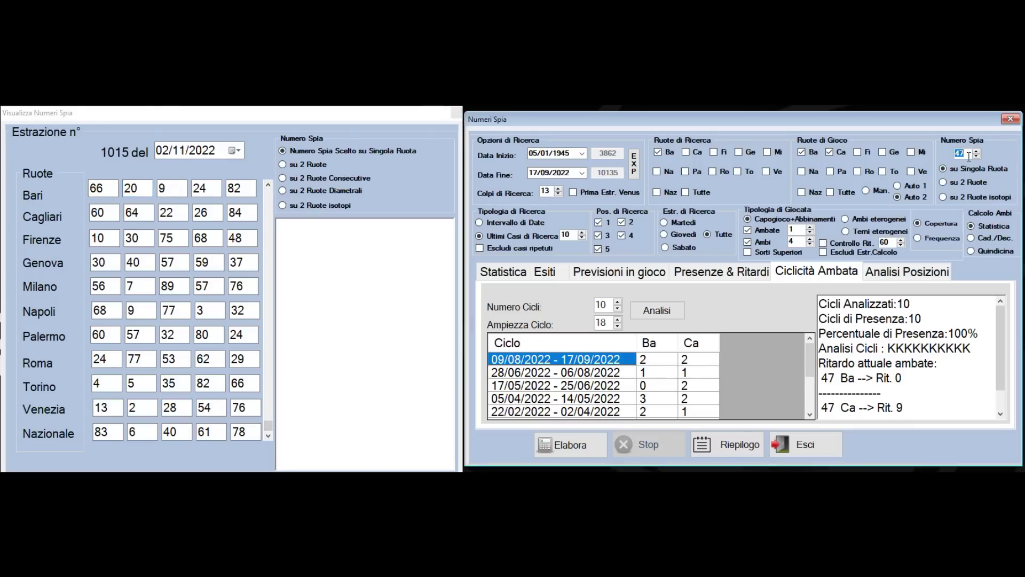
pyautogui.write('82')
pyautogui.doubleClick(234, 188)
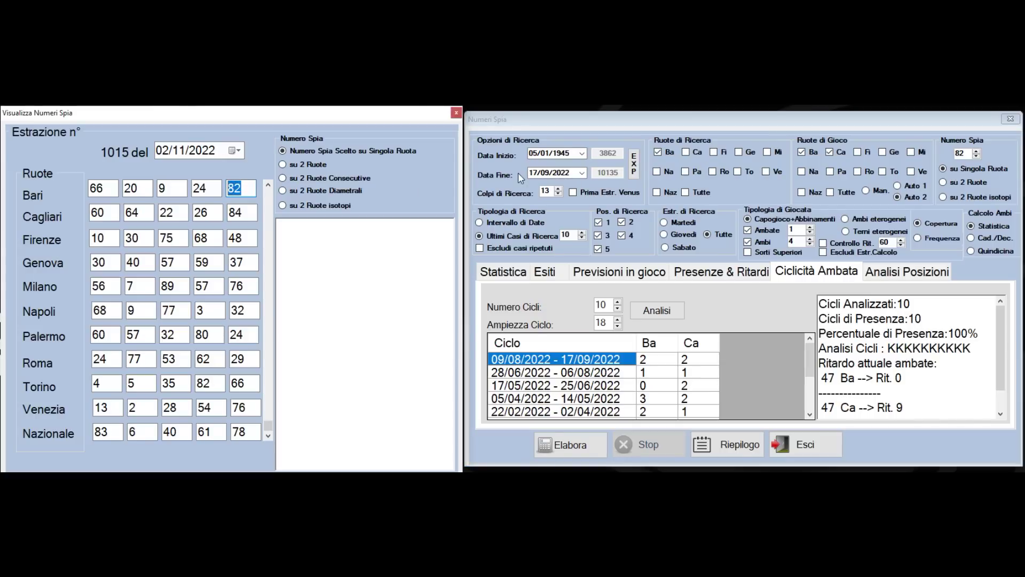
pyautogui.click(582, 172)
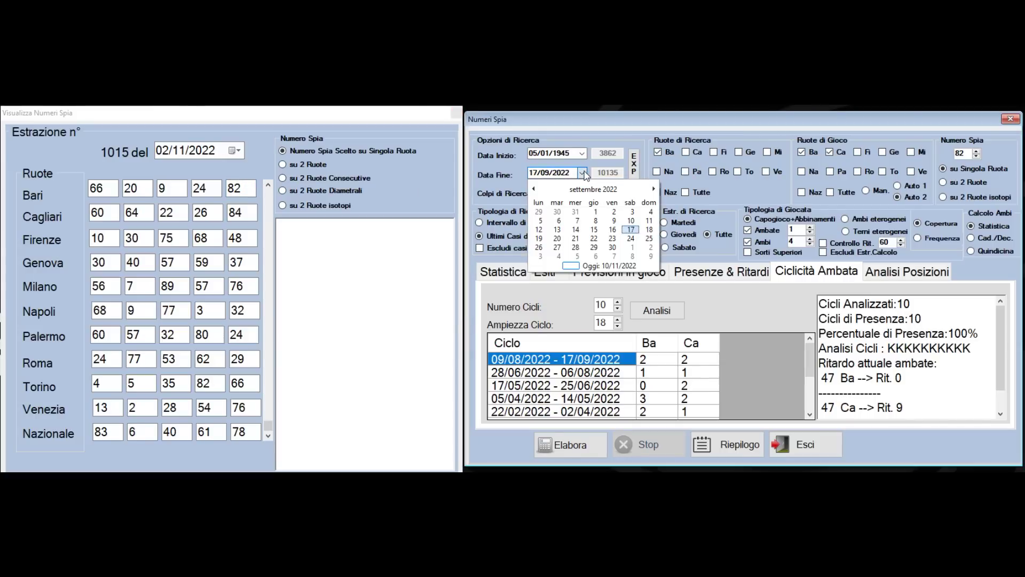
pyautogui.click(652, 189)
pyautogui.click(652, 188)
pyautogui.click(576, 211)
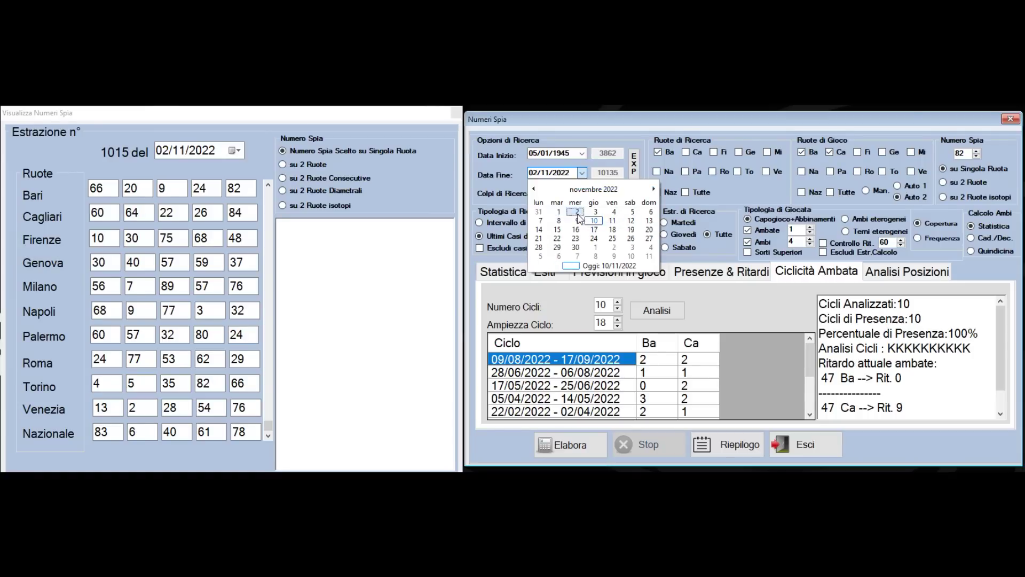
pyautogui.click(572, 448)
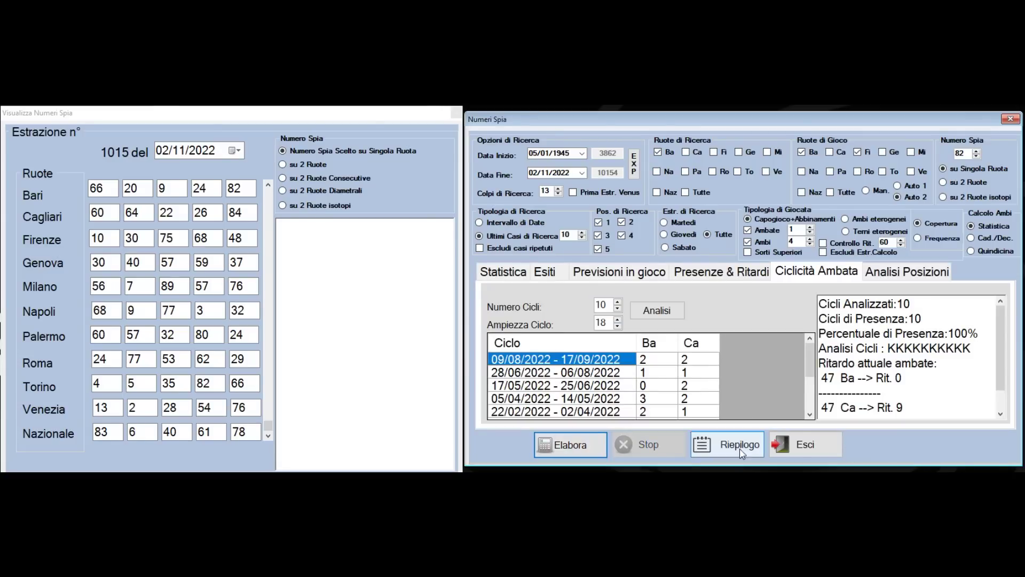
pyautogui.click(661, 318)
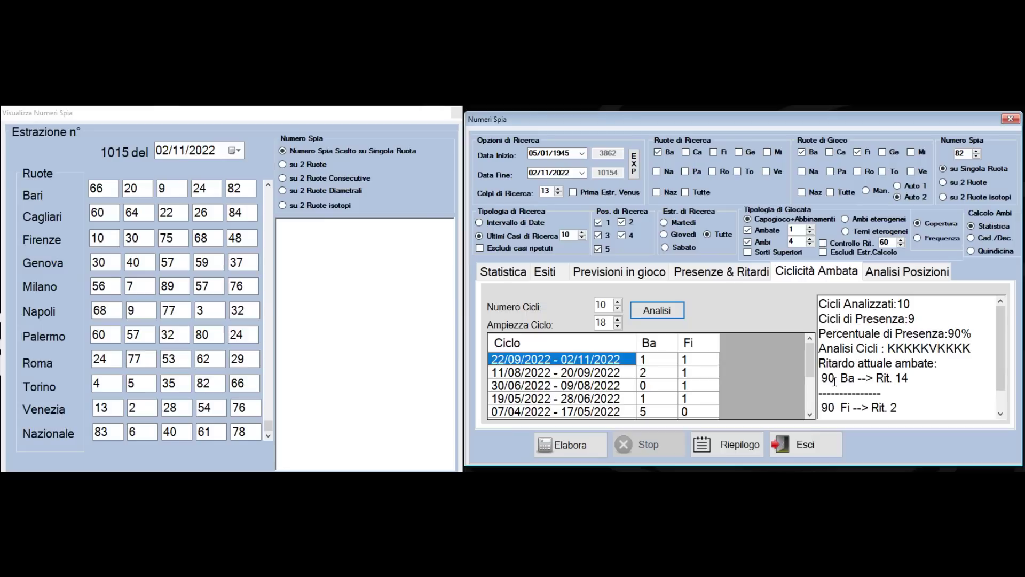
pyautogui.moveTo(824, 378); pyautogui.dragTo(908, 393)
pyautogui.click(822, 363)
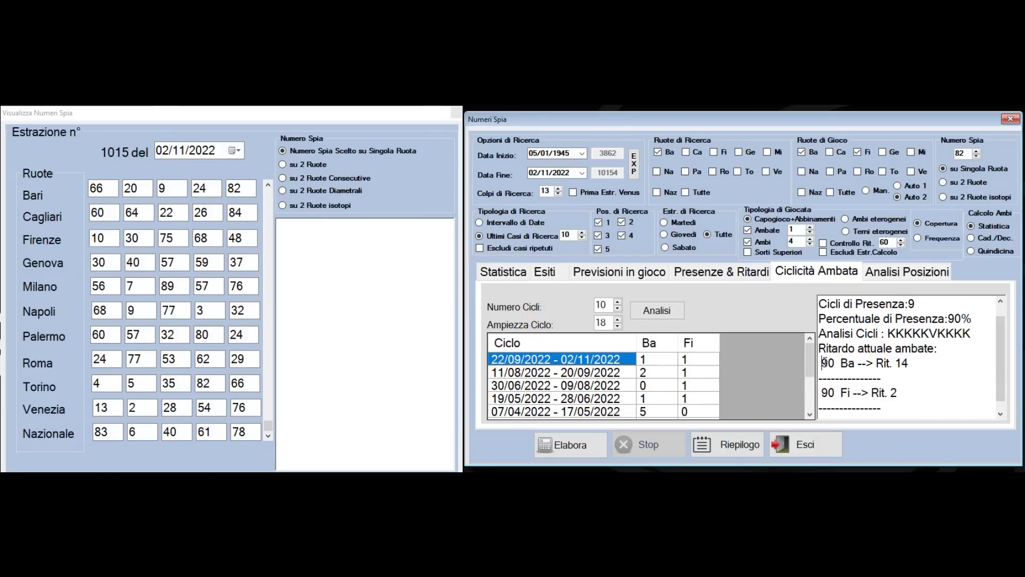
pyautogui.moveTo(977, 317); pyautogui.dragTo(841, 315)
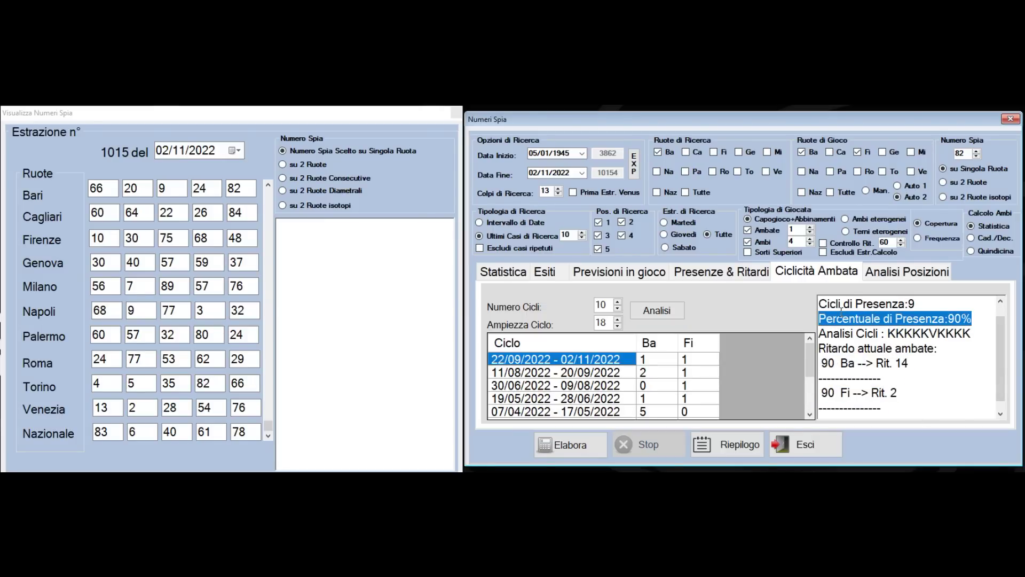
pyautogui.moveTo(974, 323); pyautogui.dragTo(858, 310)
pyautogui.click(950, 409)
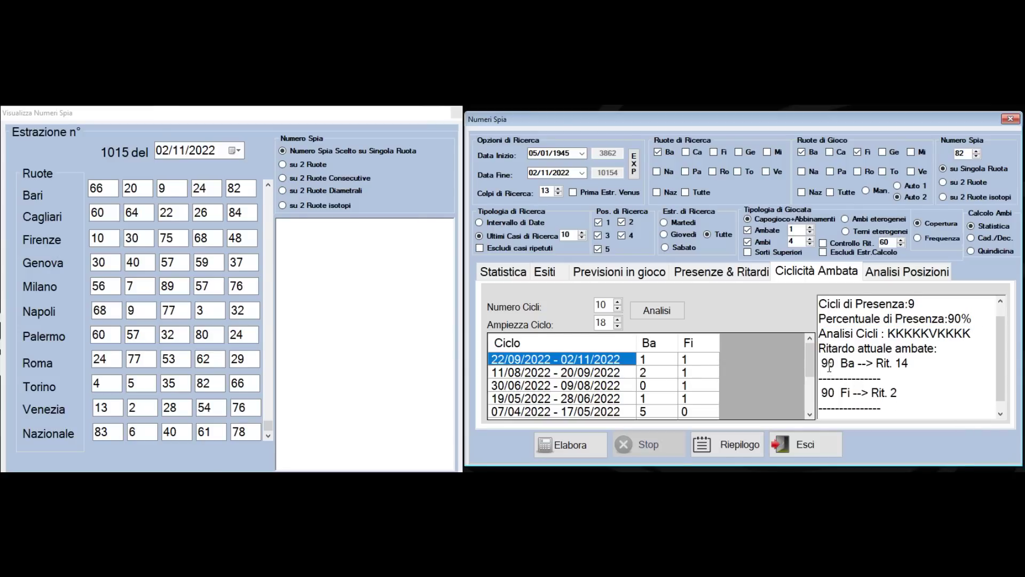
pyautogui.moveTo(825, 363); pyautogui.dragTo(906, 394)
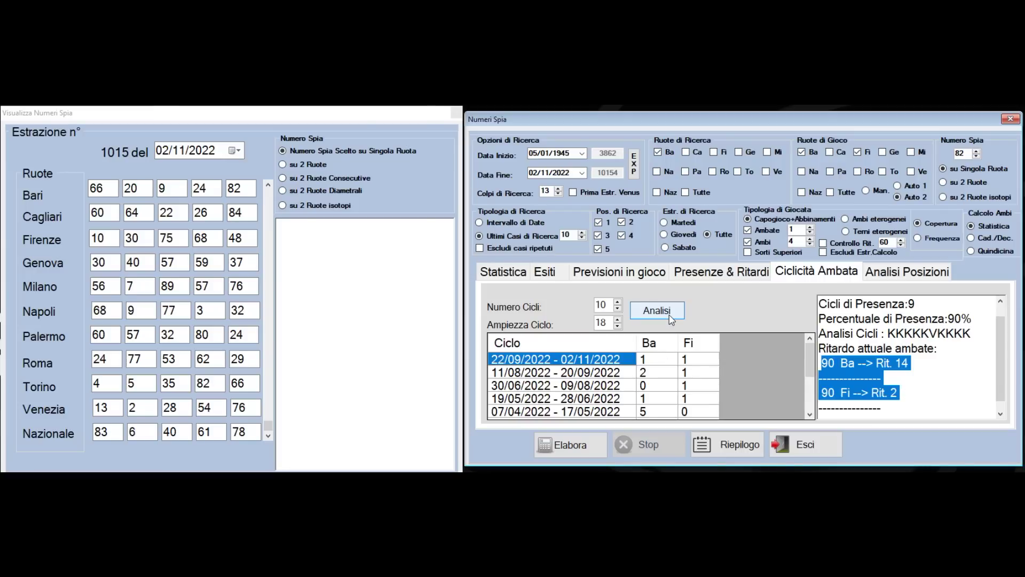
pyautogui.click(852, 372)
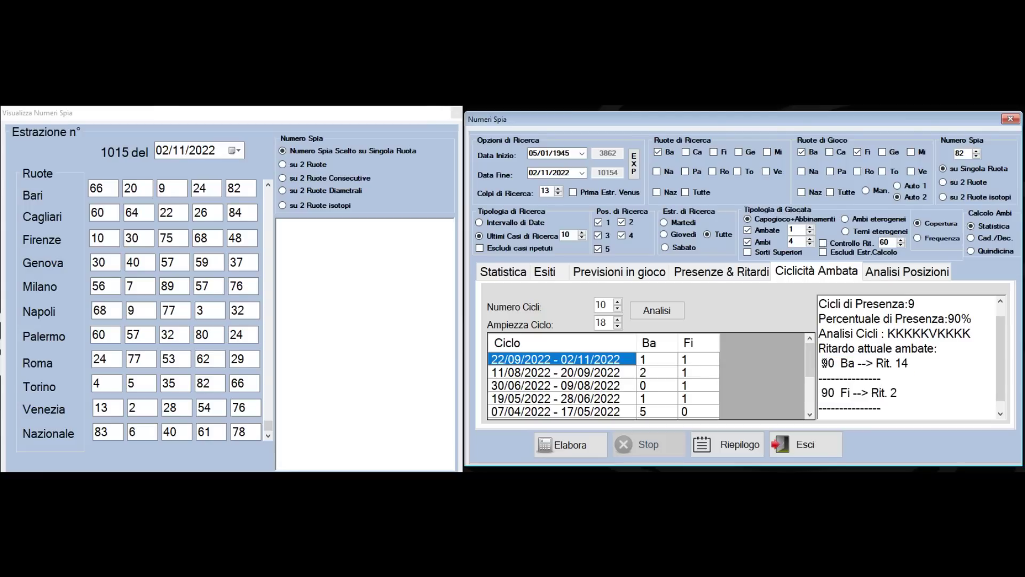
pyautogui.moveTo(822, 362); pyautogui.dragTo(917, 405)
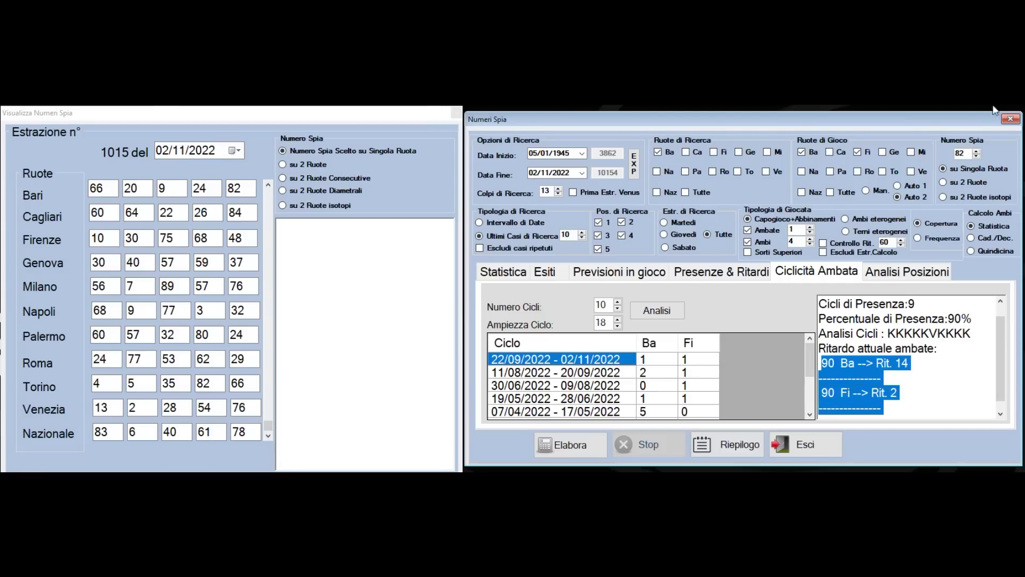
# Set spy number 90, step to 08/11/2022 past its 05/11 Cagliari-Genova hit, back to 02/11
pyautogui.doubleClick(961, 154)
pyautogui.write('90')
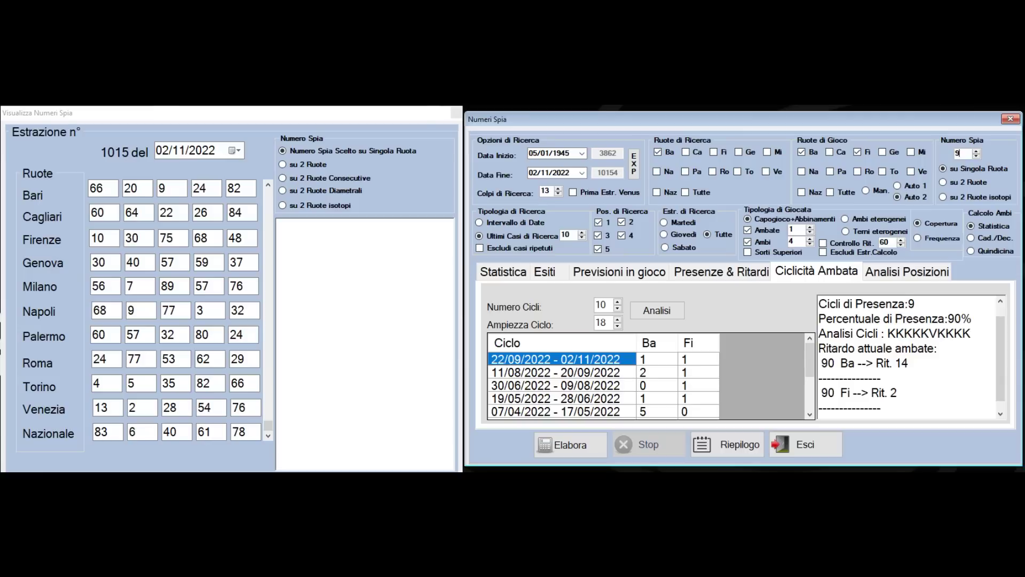
pyautogui.click(268, 438)
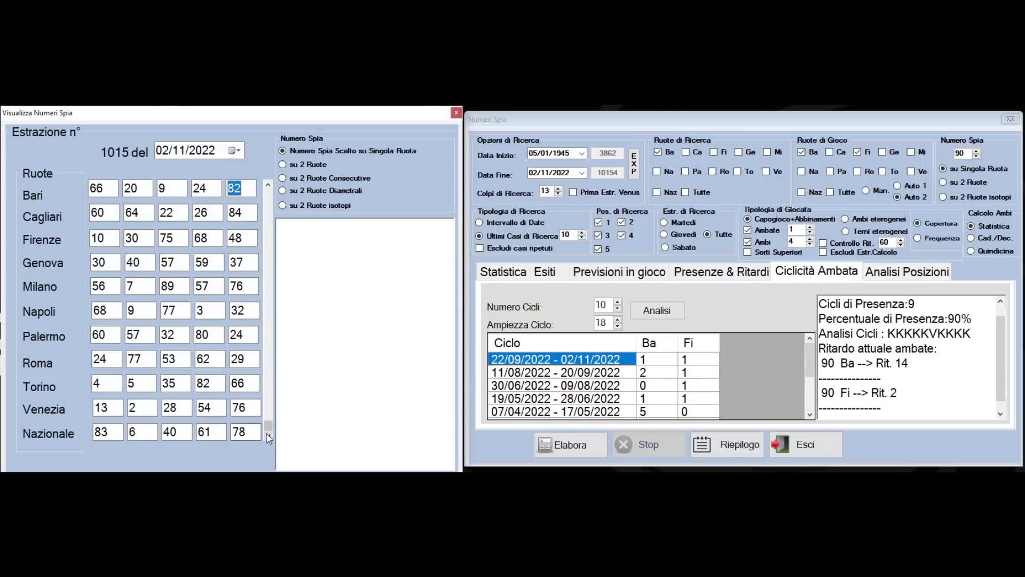
pyautogui.click(268, 438)
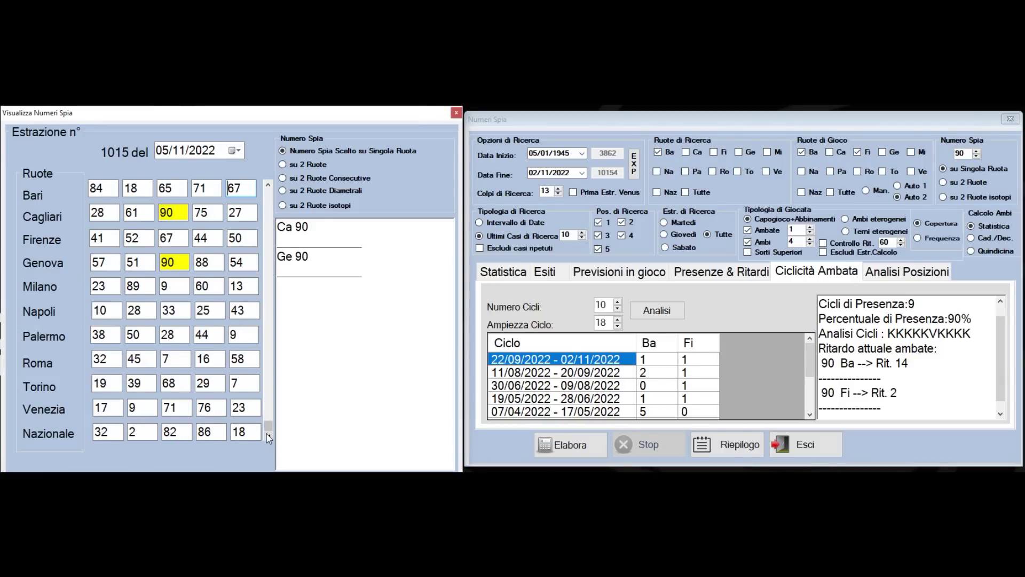
pyautogui.click(268, 438)
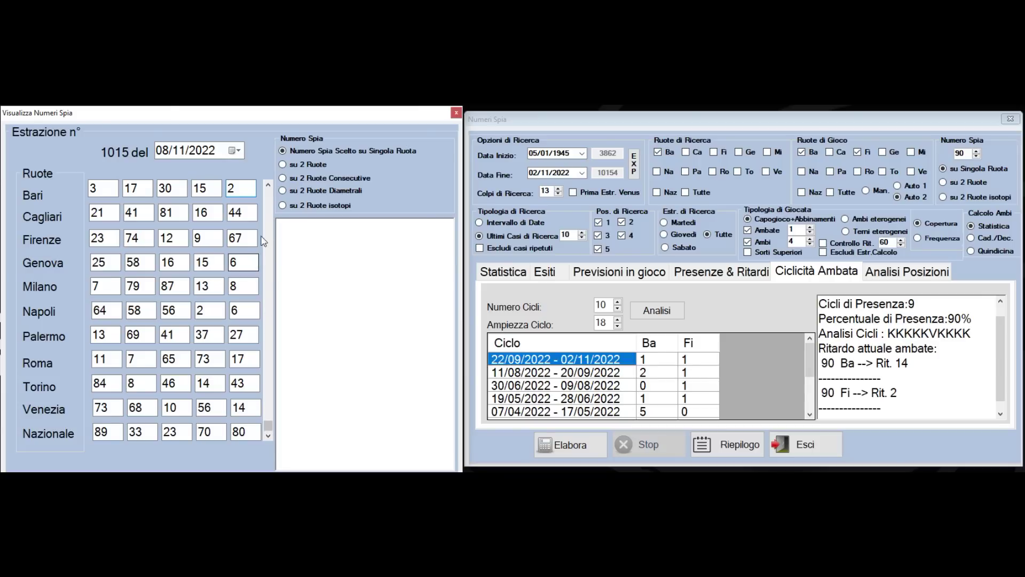
pyautogui.click(268, 186)
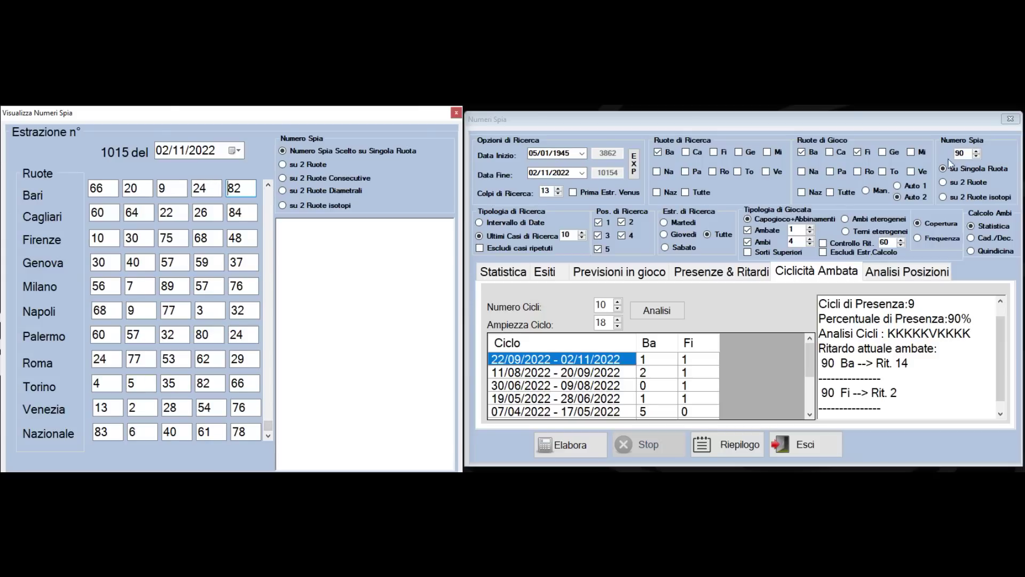
# Analyse spy number 20 and mark ambata 88 on Bari and Genova at 100% presence
pyautogui.click(965, 153)
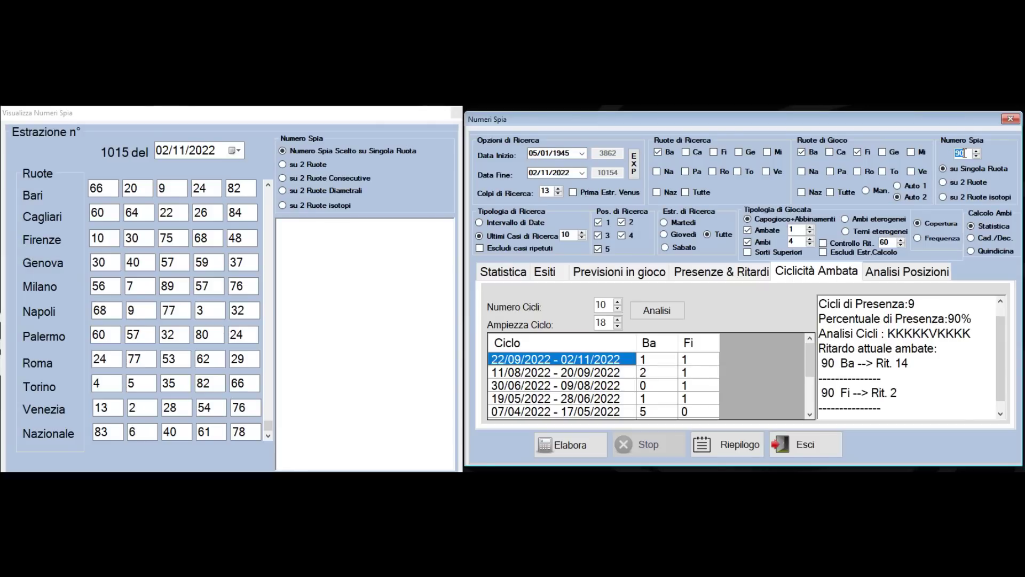
pyautogui.write('20')
pyautogui.click(569, 449)
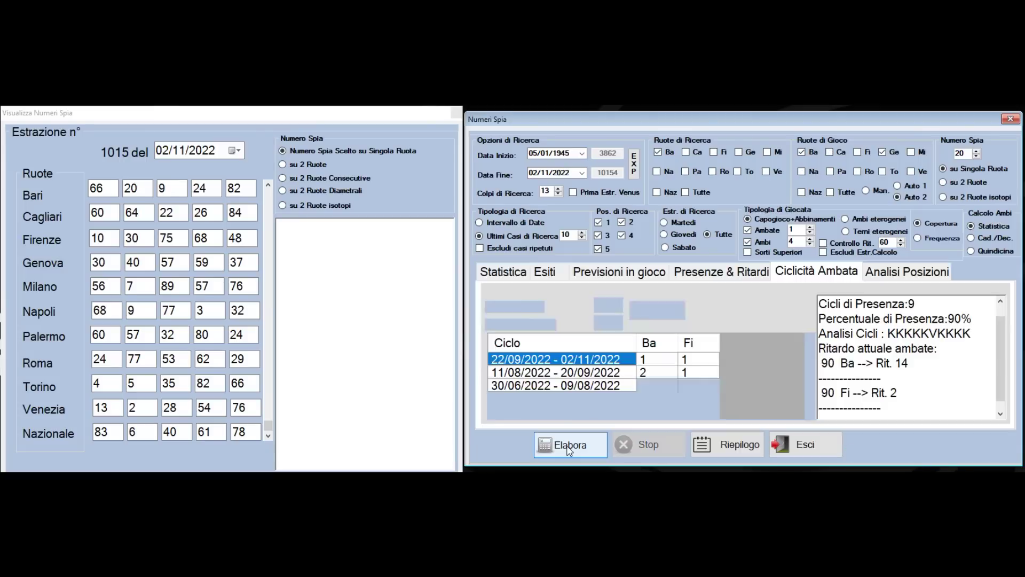
pyautogui.click(679, 315)
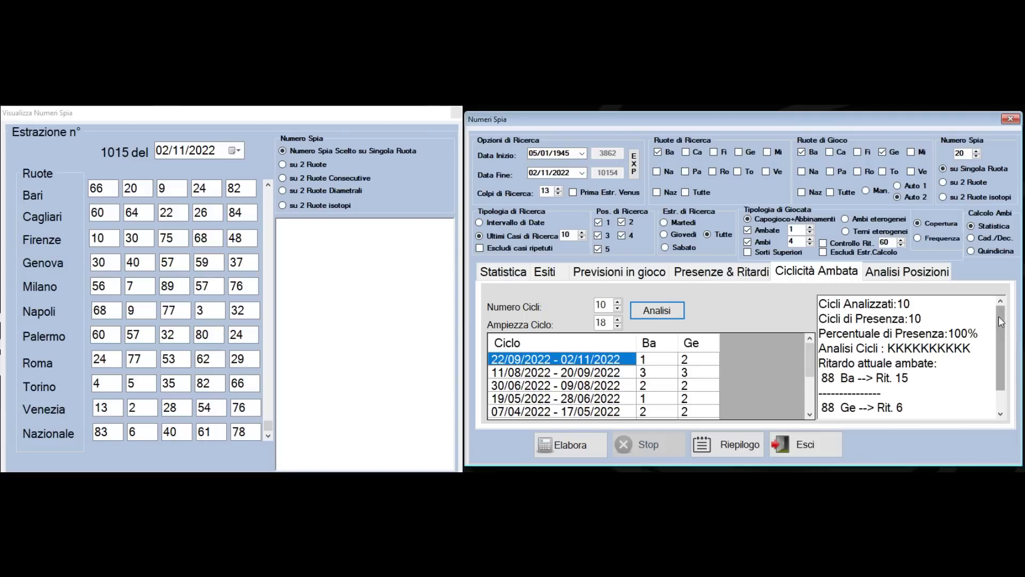
pyautogui.moveTo(999, 316); pyautogui.dragTo(998, 360)
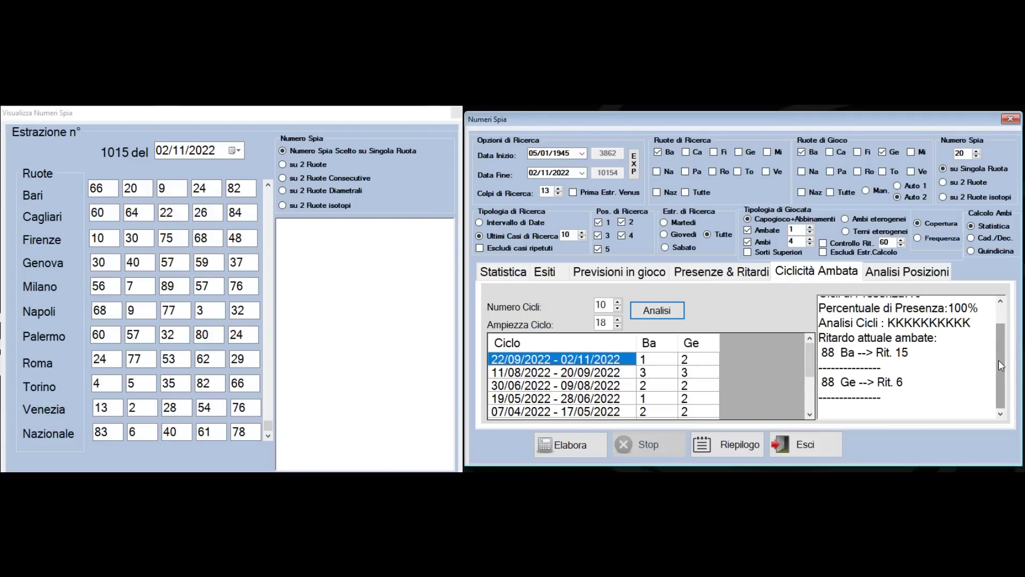
pyautogui.moveTo(823, 307); pyautogui.dragTo(986, 302)
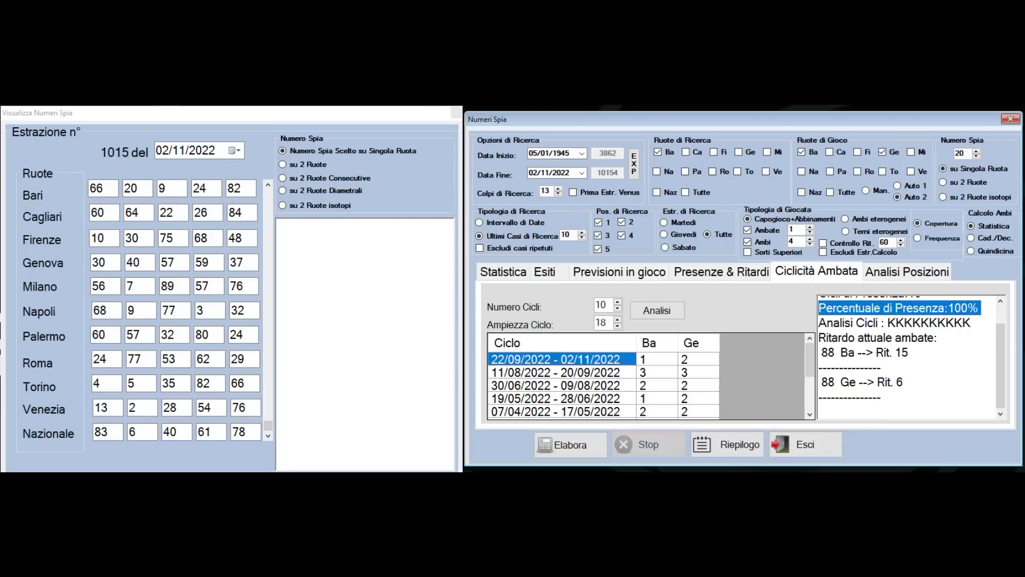
pyautogui.moveTo(1006, 370); pyautogui.dragTo(1005, 362)
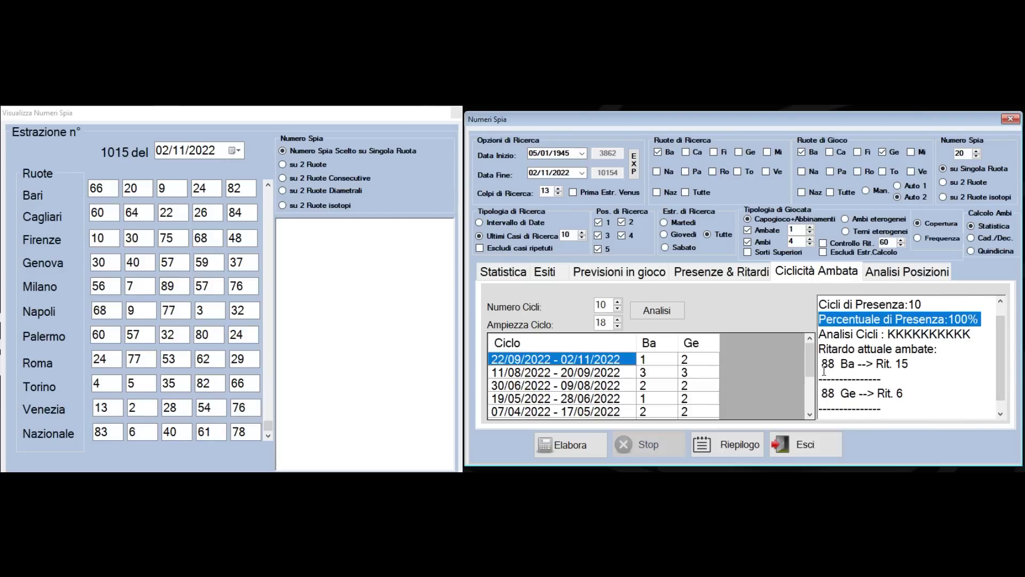
pyautogui.moveTo(918, 403)
pyautogui.mouseDown()
pyautogui.moveTo(846, 381)
pyautogui.moveTo(825, 361)
pyautogui.moveTo(924, 397)
pyautogui.mouseUp()
pyautogui.scroll(1, 1002, 358)
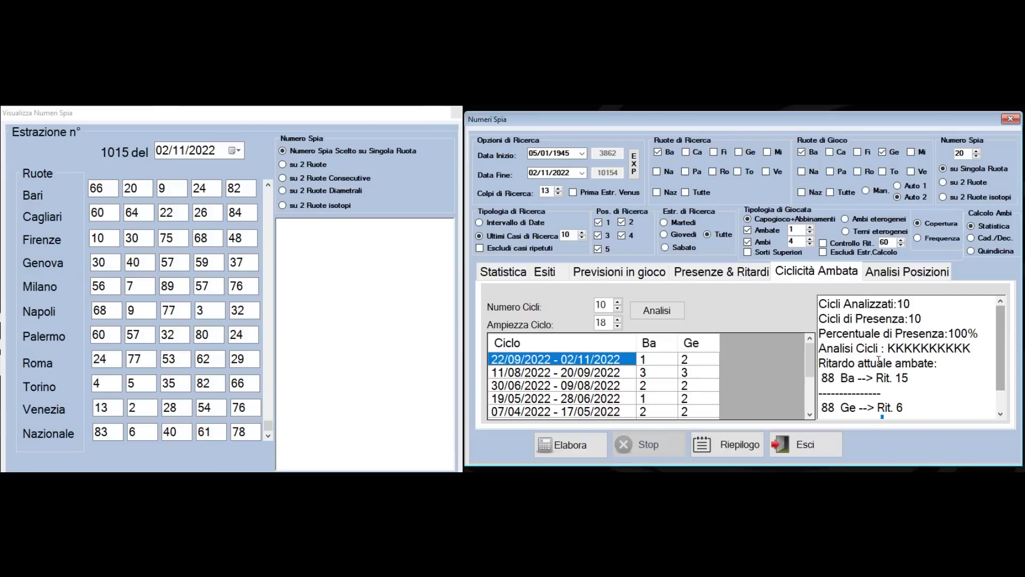
pyautogui.moveTo(822, 377); pyautogui.dragTo(917, 405)
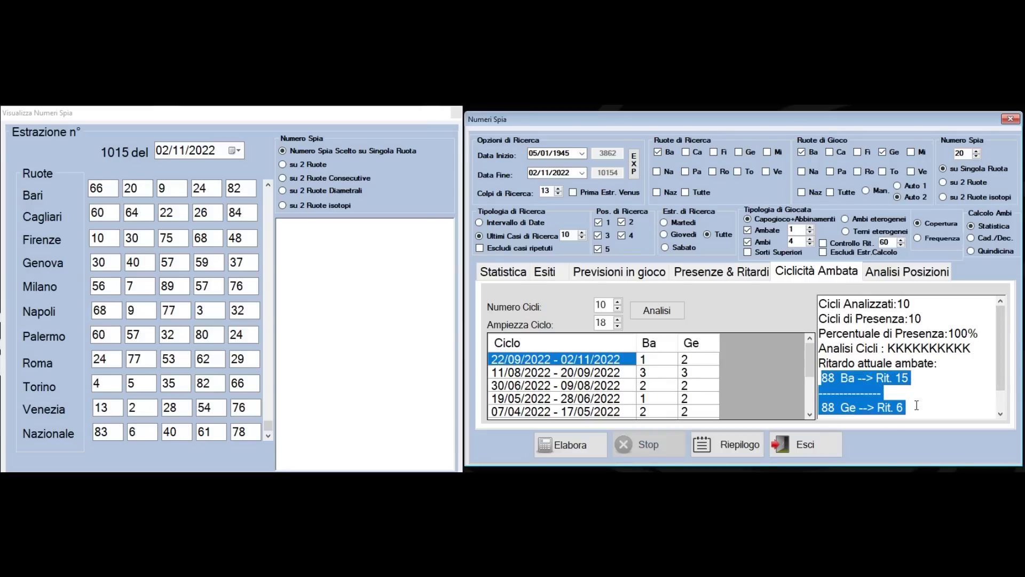
pyautogui.moveTo(1008, 337); pyautogui.dragTo(1009, 362)
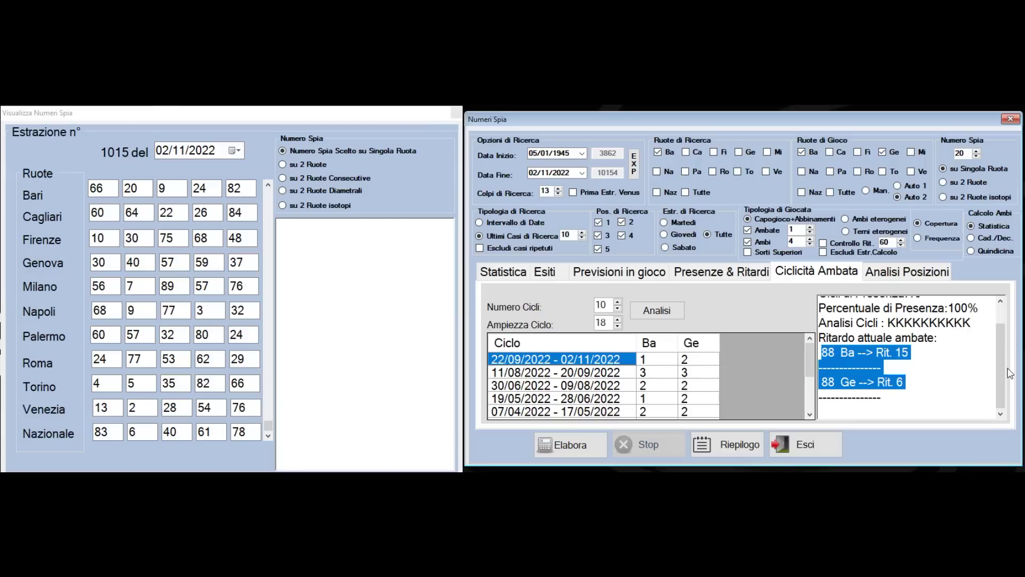
# Analyse spy number 88 and step the draw viewer to 05/11/2022, then 08/11/2022
pyautogui.doubleClick(964, 152)
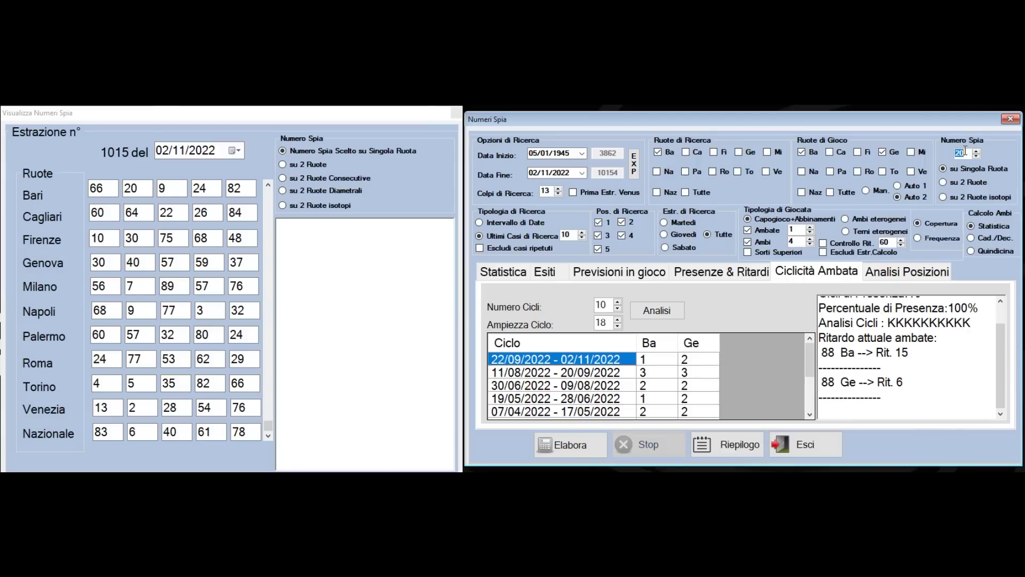
pyautogui.write('88')
pyautogui.click(268, 435)
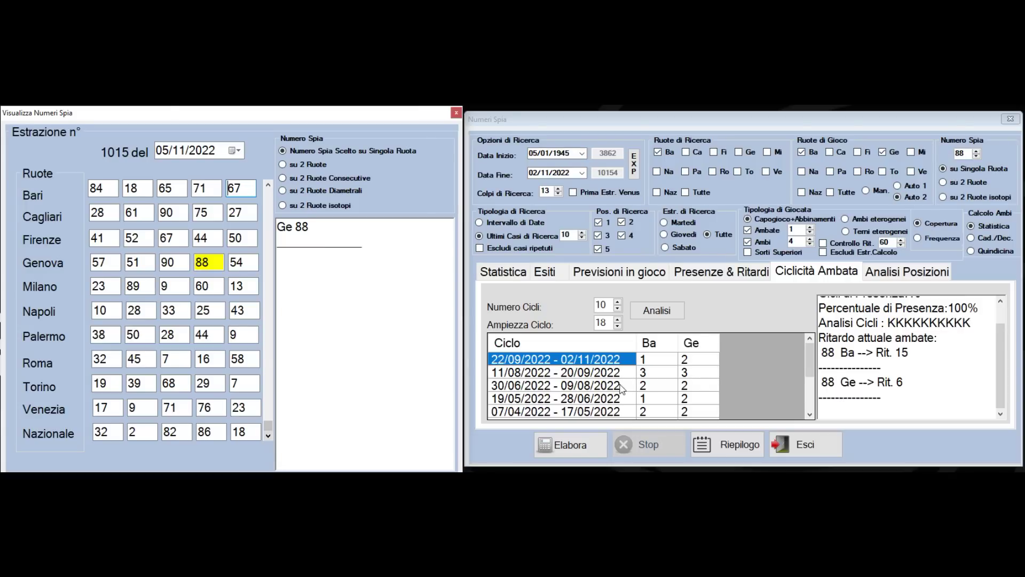
pyautogui.click(982, 309)
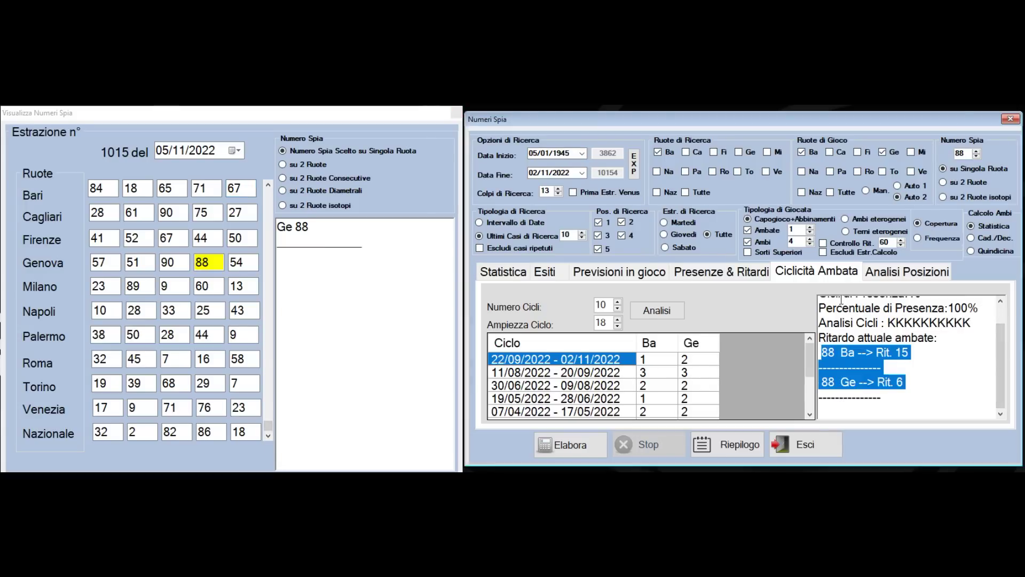
pyautogui.moveTo(981, 309); pyautogui.dragTo(820, 308)
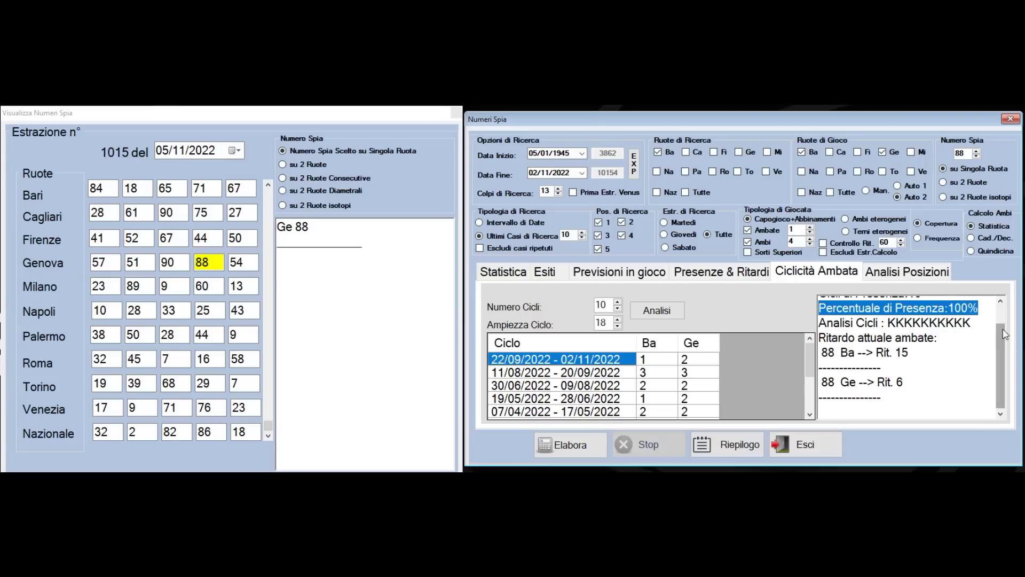
pyautogui.scroll(1, 1001, 339)
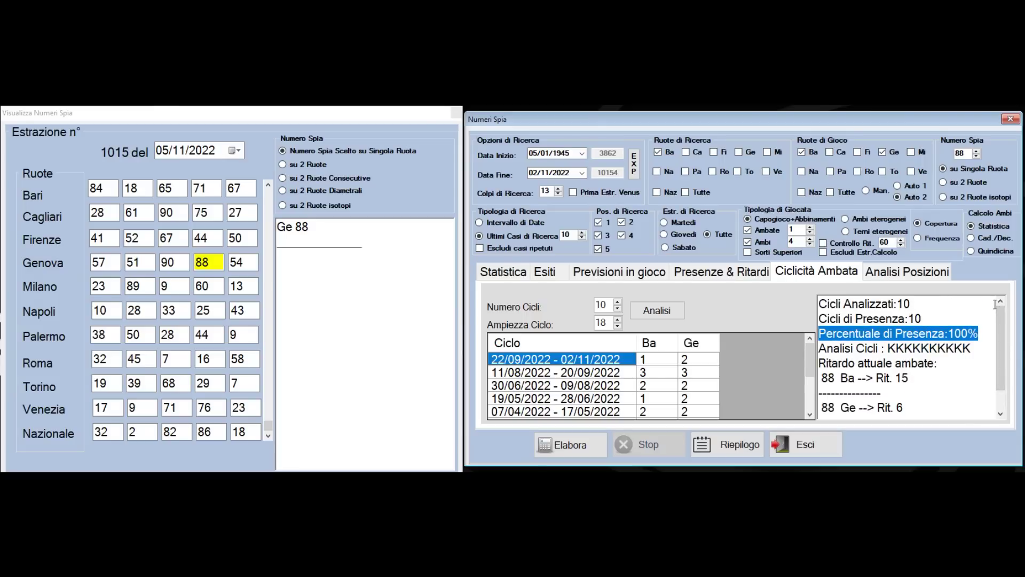
pyautogui.click(268, 436)
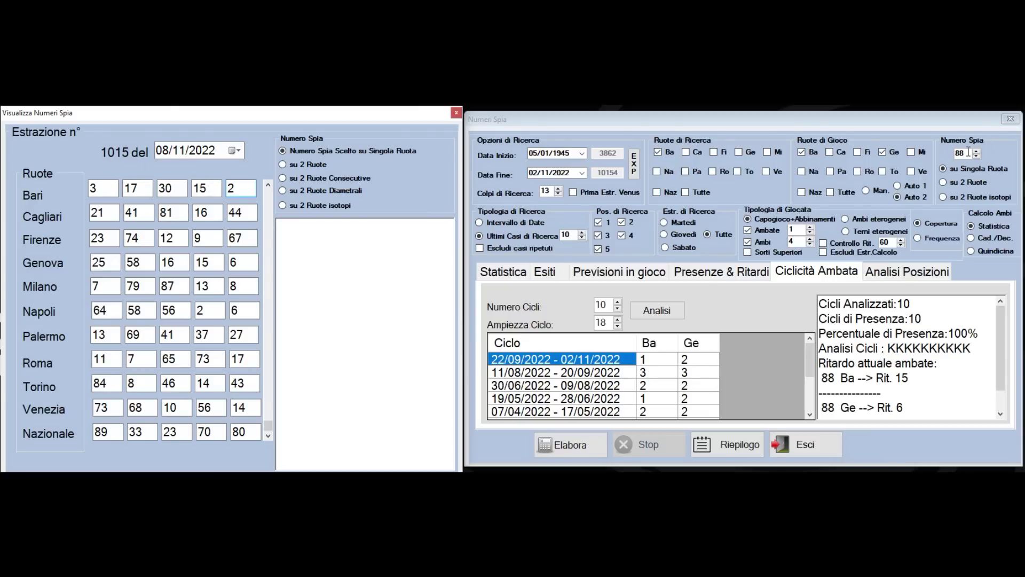
# Set the search end date to 08/11/2022, then process and analyse spy number 3
pyautogui.click(582, 173)
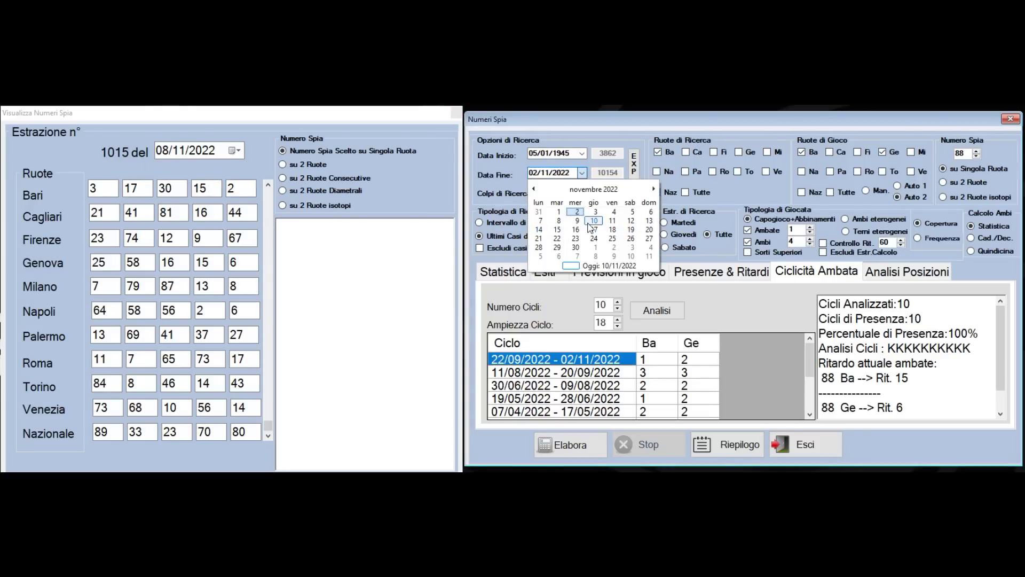
pyautogui.click(558, 220)
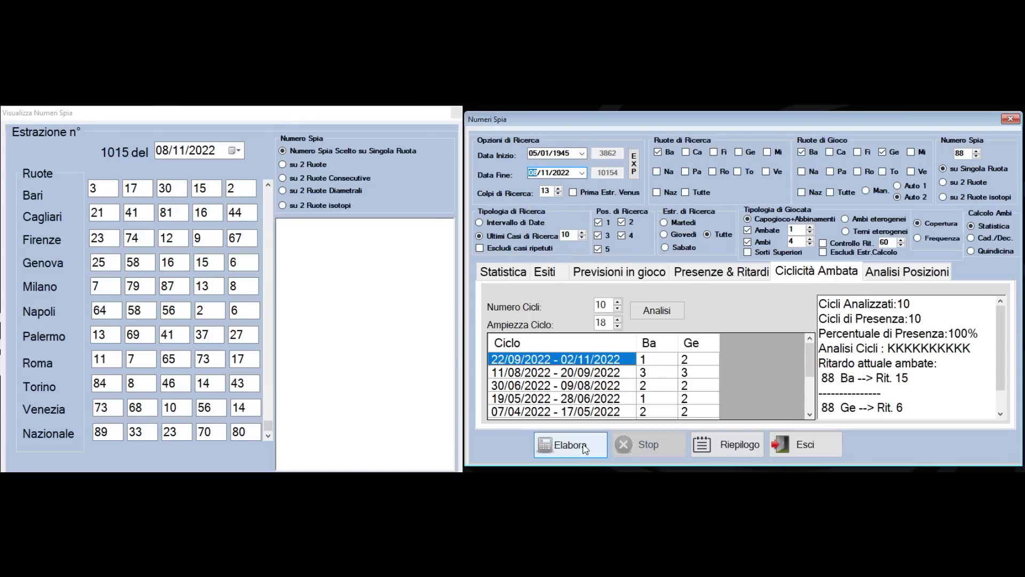
pyautogui.doubleClick(962, 155)
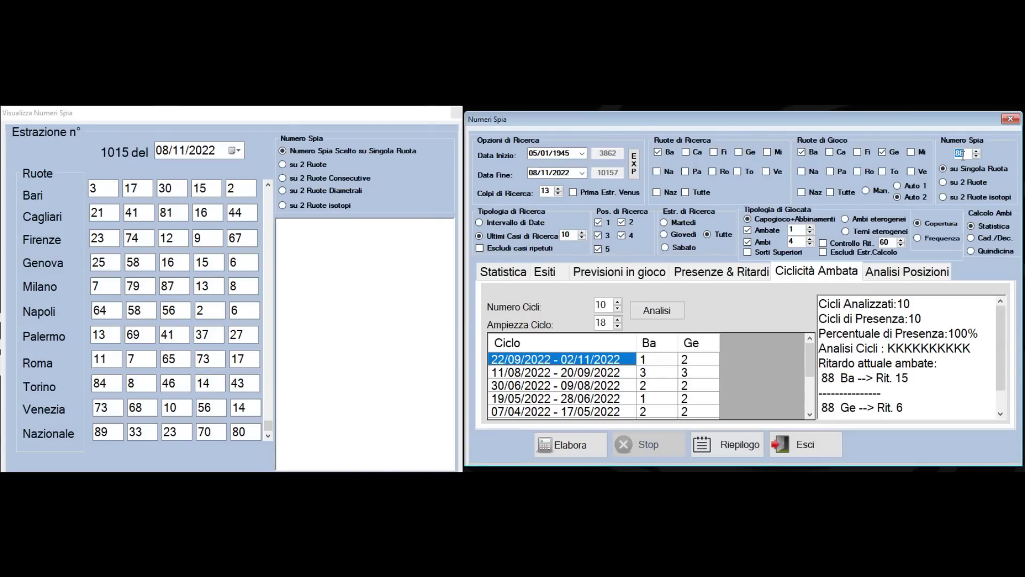
pyautogui.write('3')
pyautogui.click(583, 453)
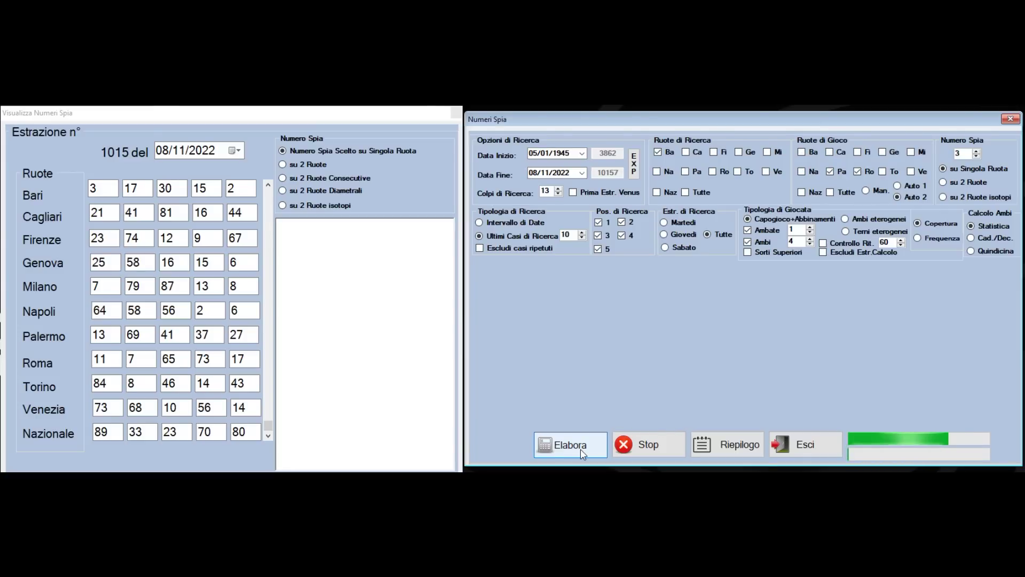
pyautogui.click(646, 311)
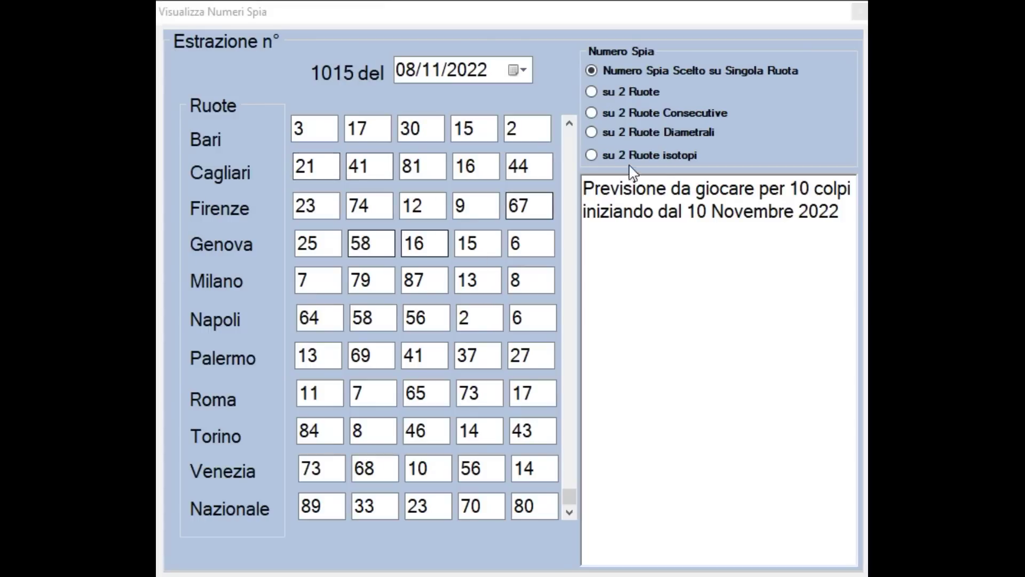
# Start a new line after '2022' at the end of the forecast date line
pyautogui.click(846, 208)
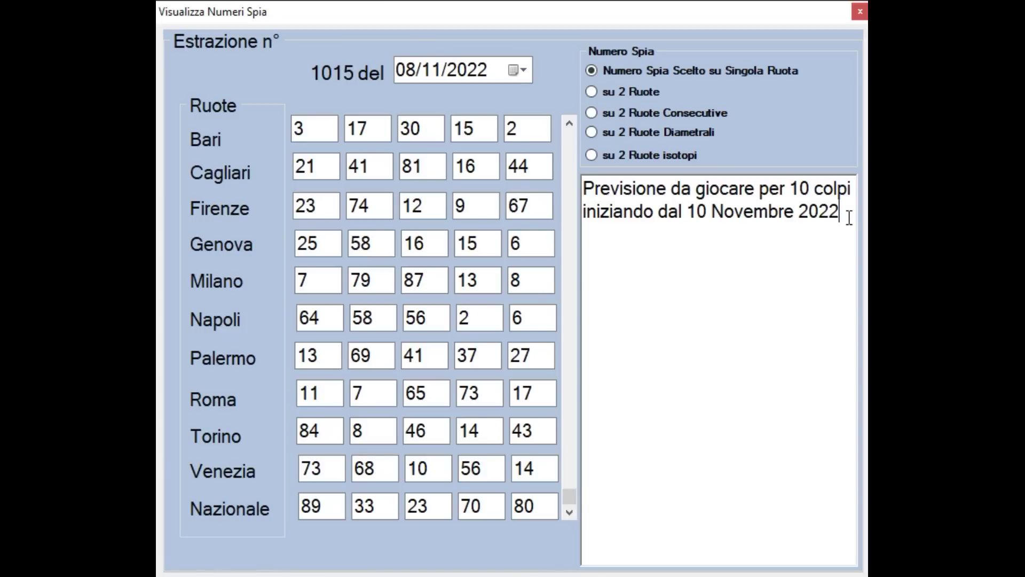
pyautogui.press('Return')
# Type AMBATA 90 and insert a BARI-FIRENZE line above it
pyautogui.write('amb')
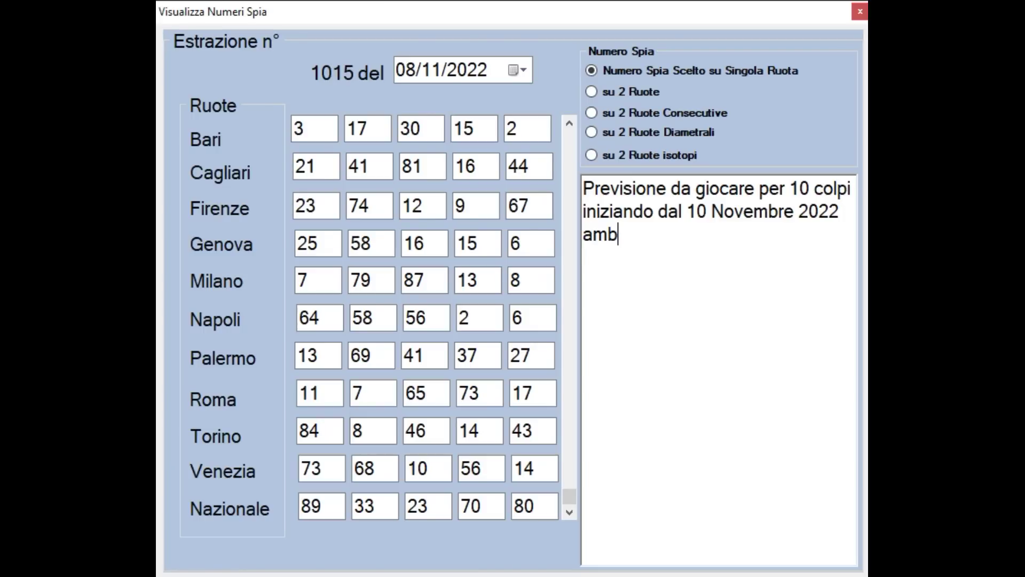
pyautogui.press('BackSpace')
pyautogui.press('BackSpace')
pyautogui.press('BackSpace')
pyautogui.write('AMBATA 90')
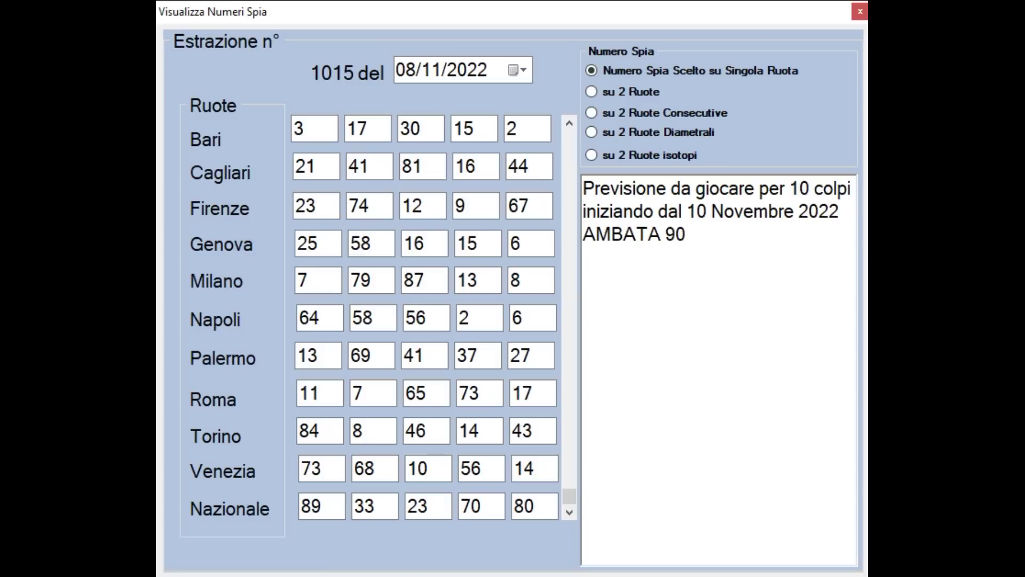
pyautogui.click(849, 210)
pyautogui.press('Return')
pyautogui.write('BARI-')
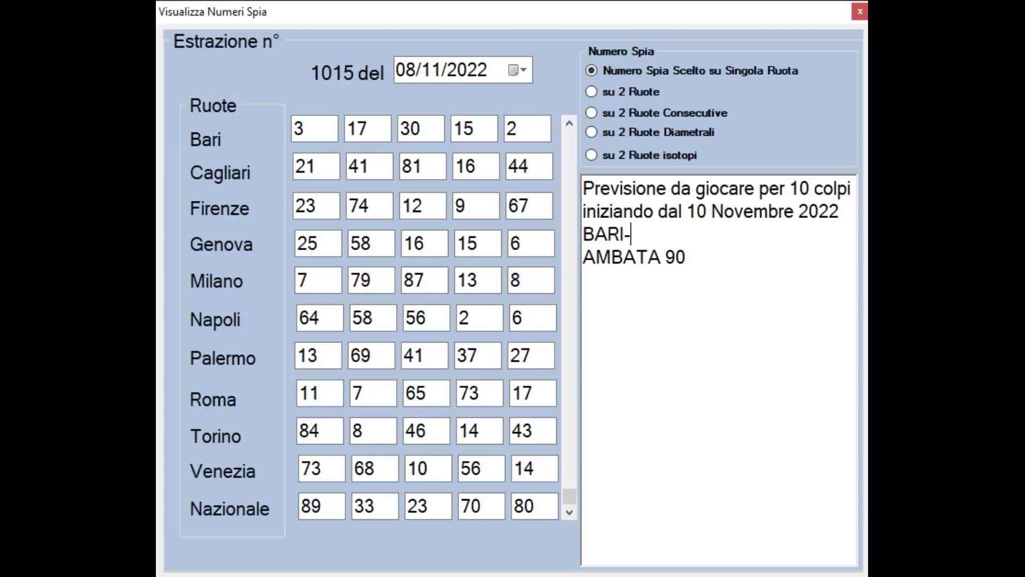
pyautogui.write('FIRENZE')
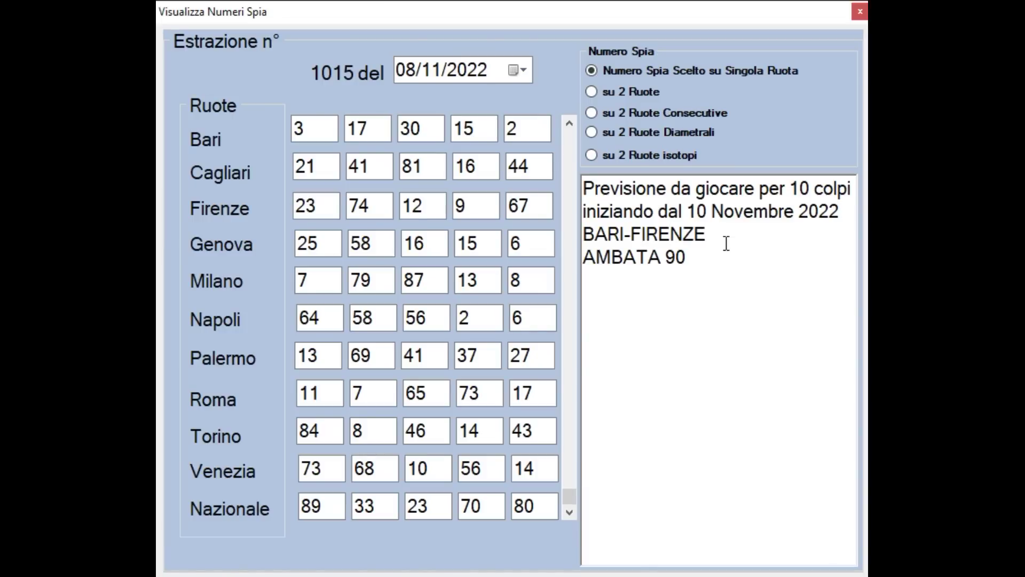
# Add the heading TERZINE PER AMBO E TERNO SECCO below AMBATA 90
pyautogui.click(688, 259)
pyautogui.press('Return')
pyautogui.write('TERZINE ')
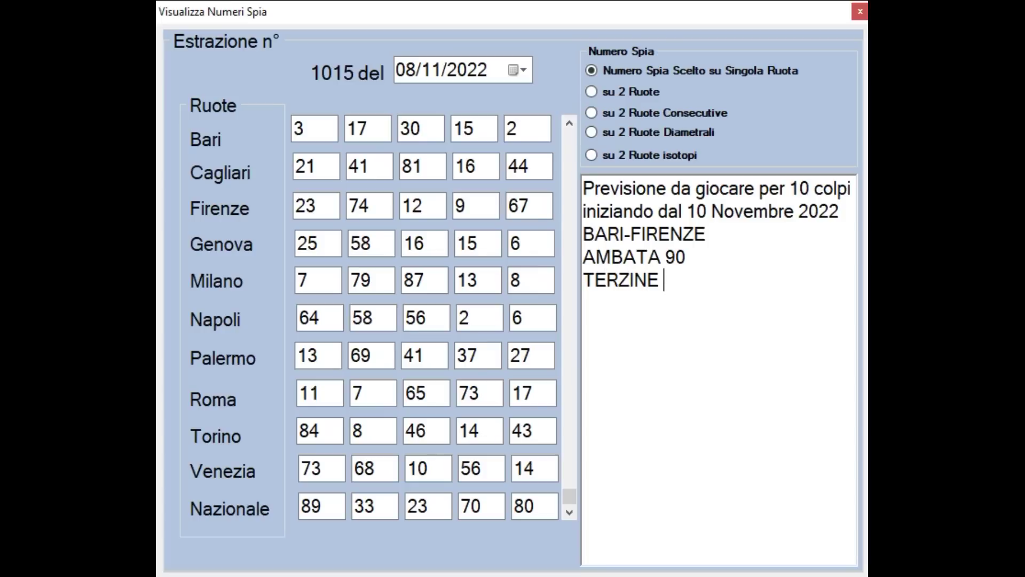
pyautogui.write('PER AMBO')
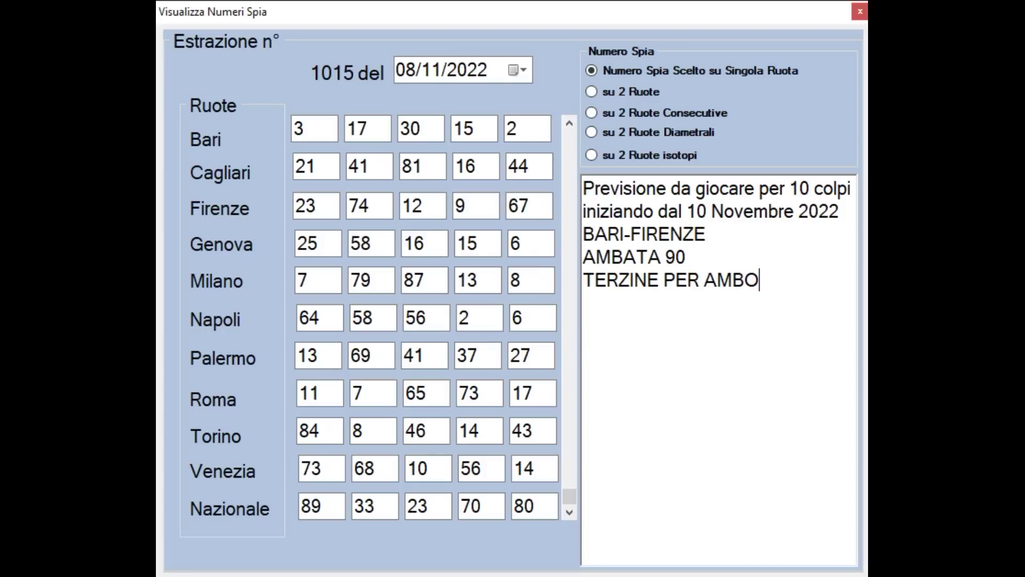
pyautogui.write(' E TERNO SECCO')
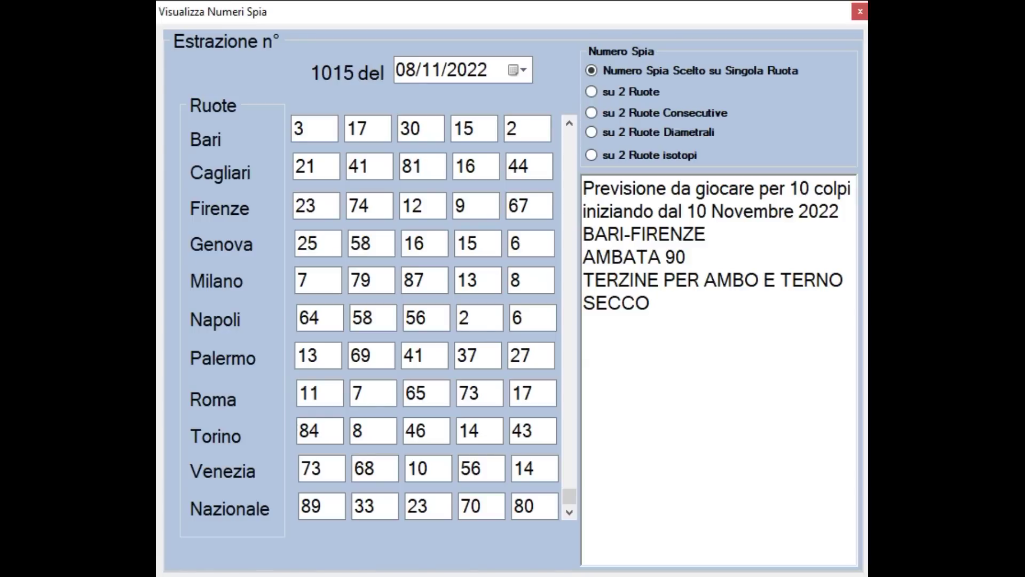
pyautogui.press('Return')
# List terzine 09-18-90, 18-42-90, 22-60-90 and 18-35-90 on separate lines
pyautogui.write('09-18-90')
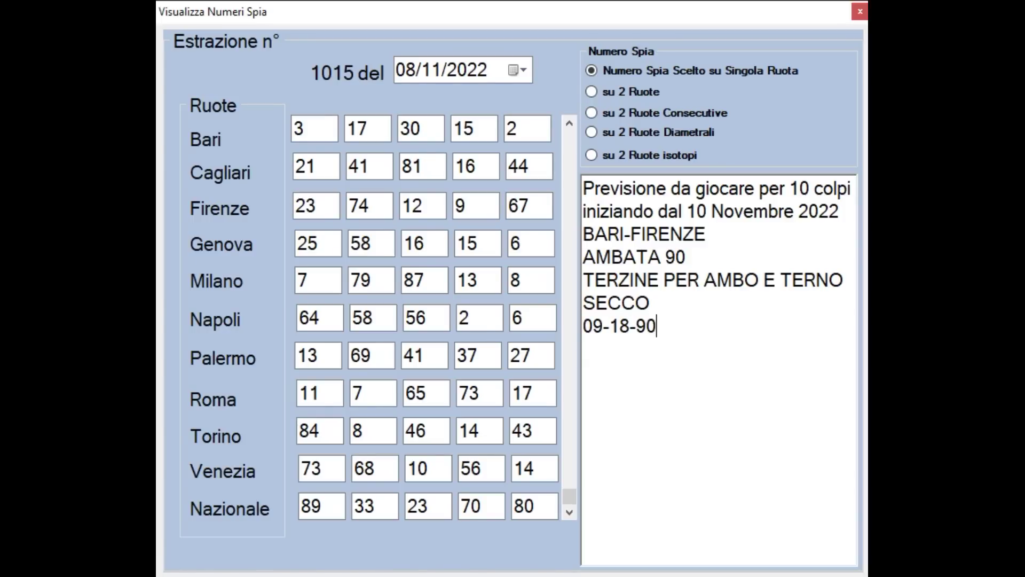
pyautogui.press('Return')
pyautogui.write('18')
pyautogui.write('-42-90')
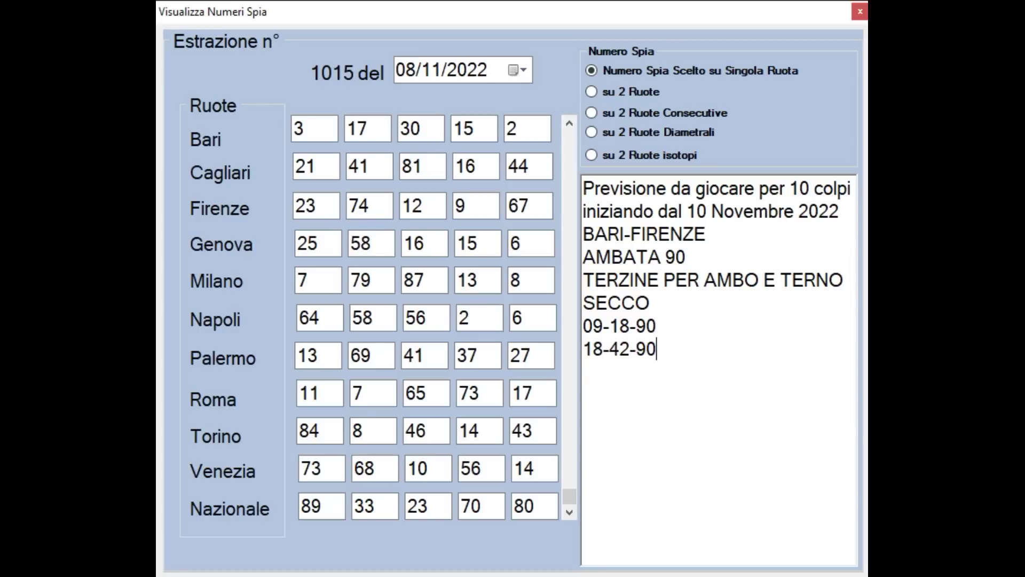
pyautogui.press('Return')
pyautogui.write('22-60-90')
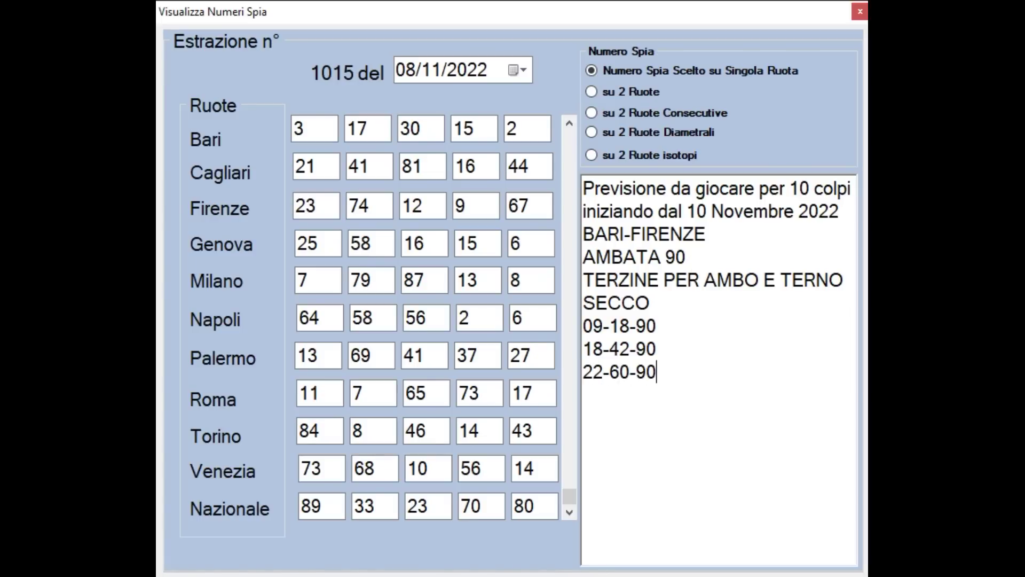
pyautogui.press('Return')
pyautogui.write('18-35-')
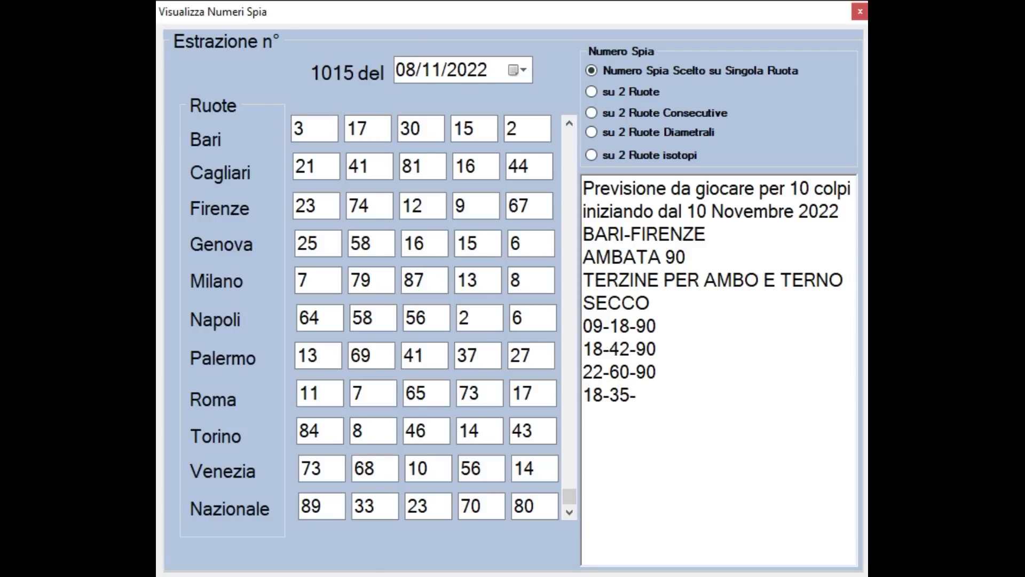
pyautogui.write('90')
# Change the forecast to 13 colpi, delete the four terzine, and set AMBATA to 05
pyautogui.click(809, 189)
pyautogui.press('BackSpace')
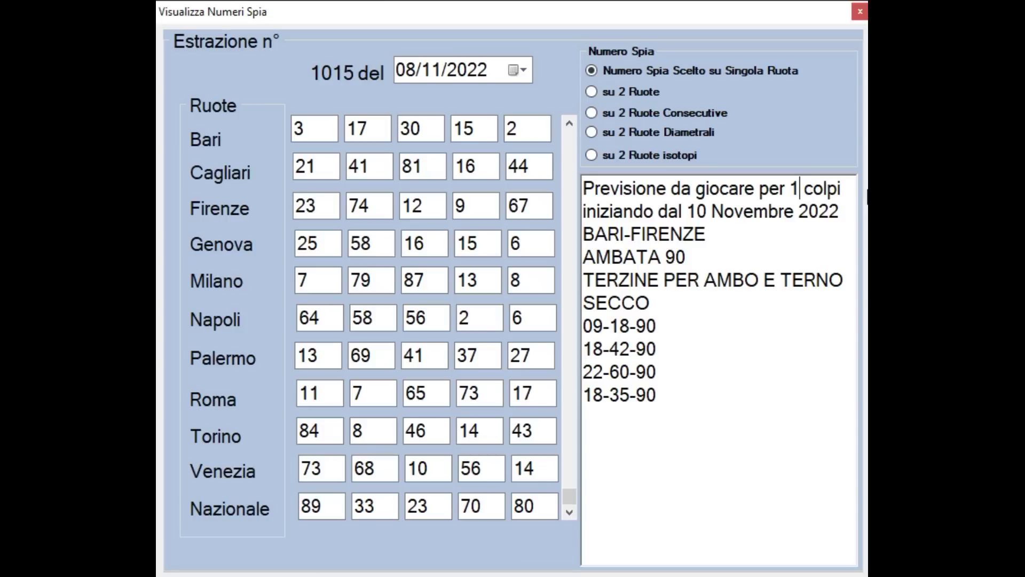
pyautogui.write('3')
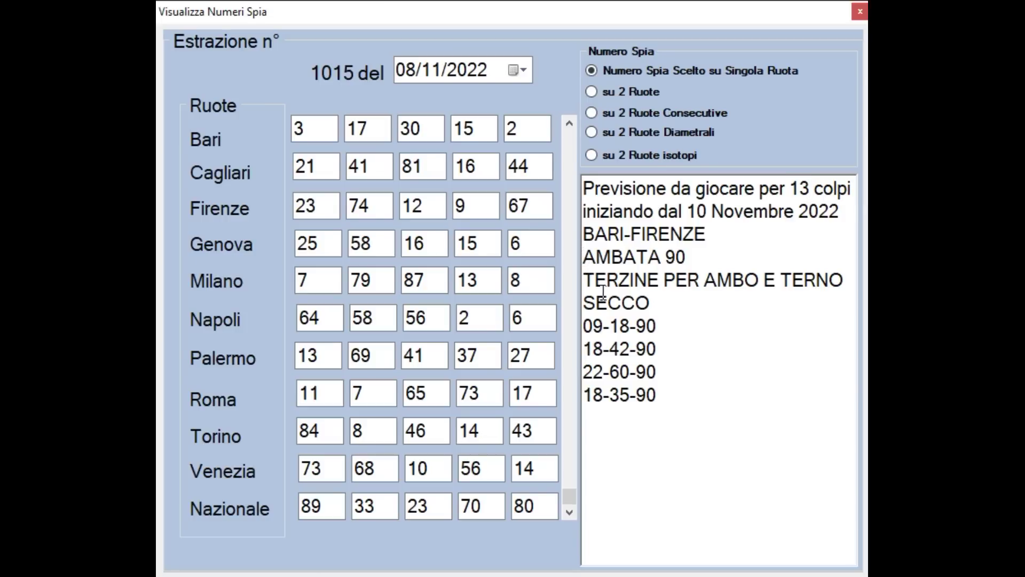
pyautogui.moveTo(586, 315); pyautogui.dragTo(662, 411)
pyautogui.press('Delete')
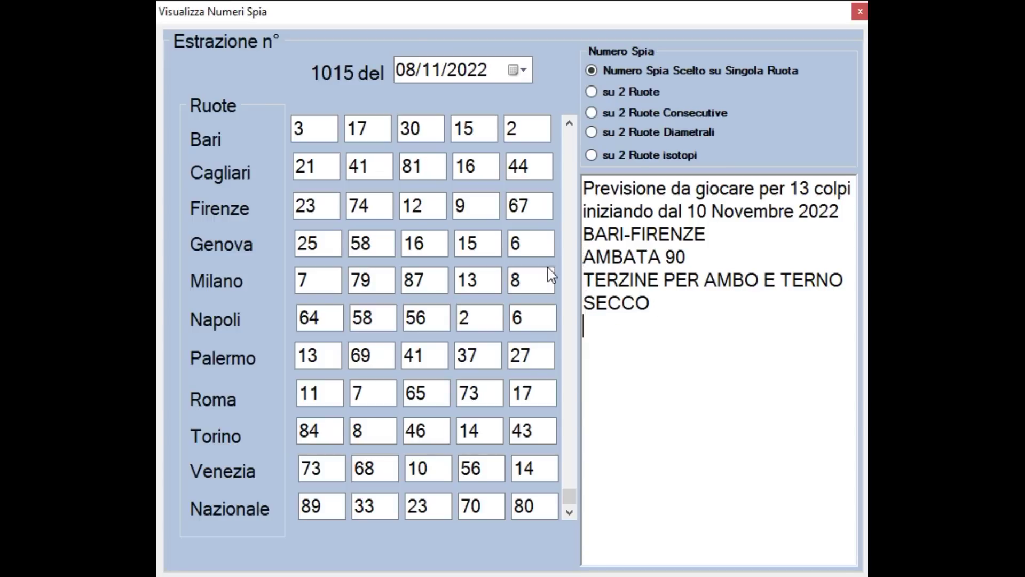
pyautogui.click(695, 258)
pyautogui.press('BackSpace')
pyautogui.press('BackSpace')
pyautogui.write('05')
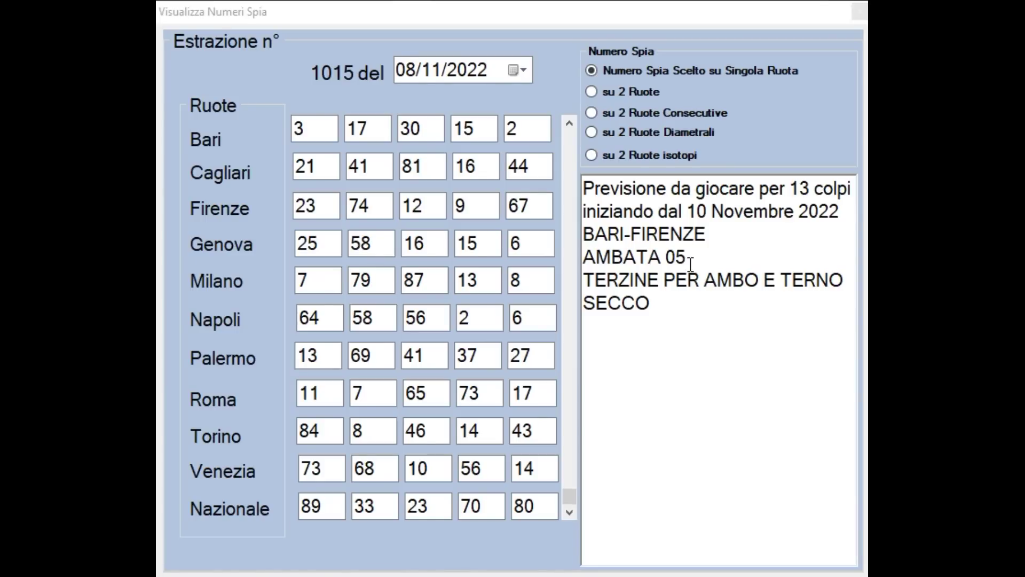
# List terzine 05-12-29, 05-49-90, 05-25-55 and 05-75-82 below SECCO
pyautogui.click(654, 306)
pyautogui.press('Return')
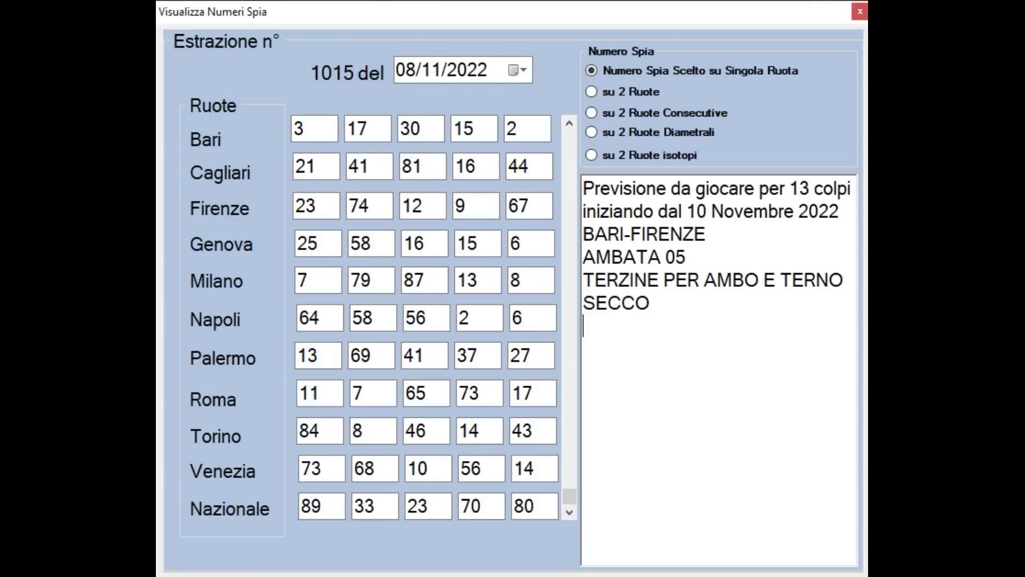
pyautogui.write('05-12-29')
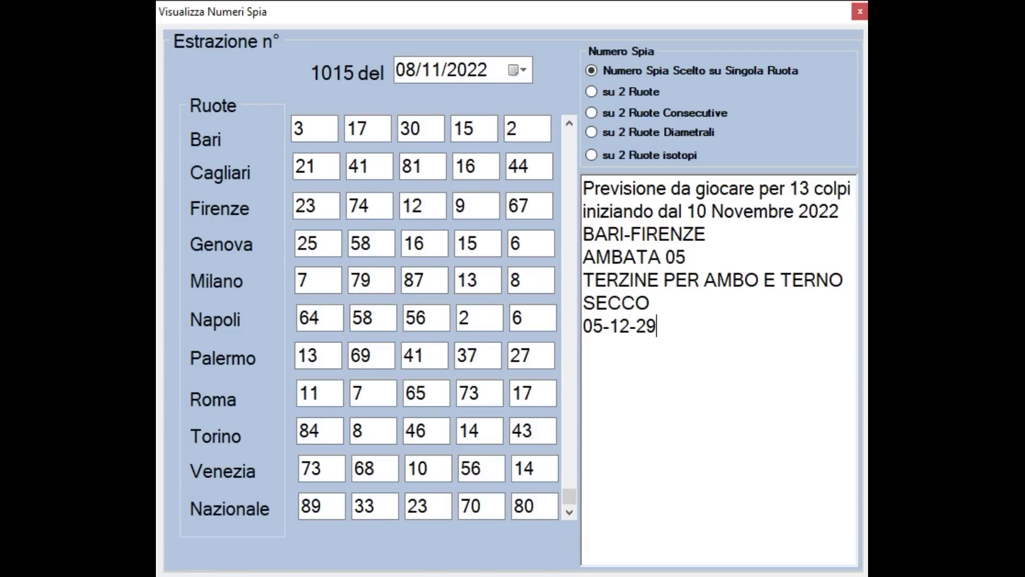
pyautogui.press('Return')
pyautogui.write('05-49-90')
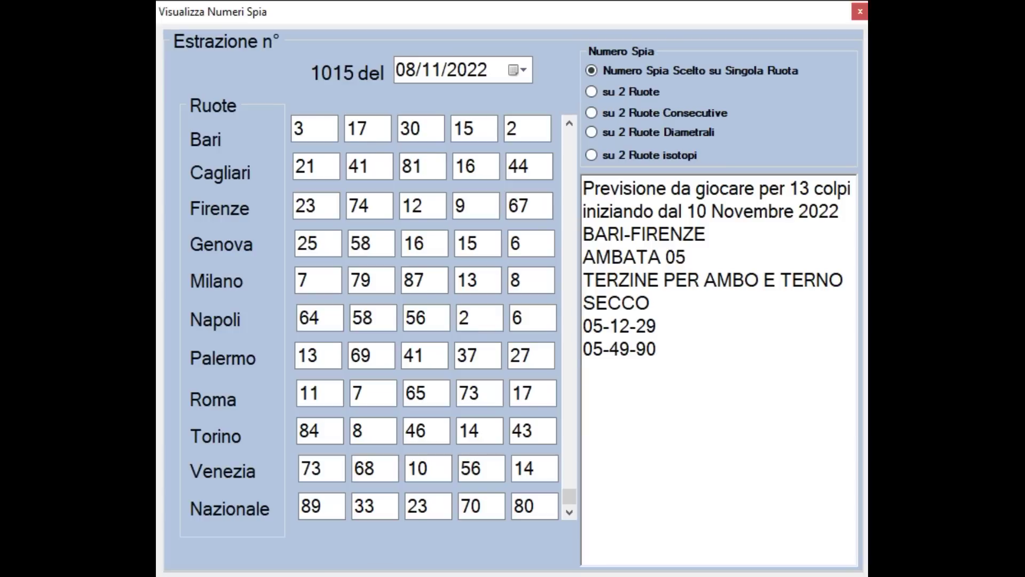
pyautogui.write('05-25-55')
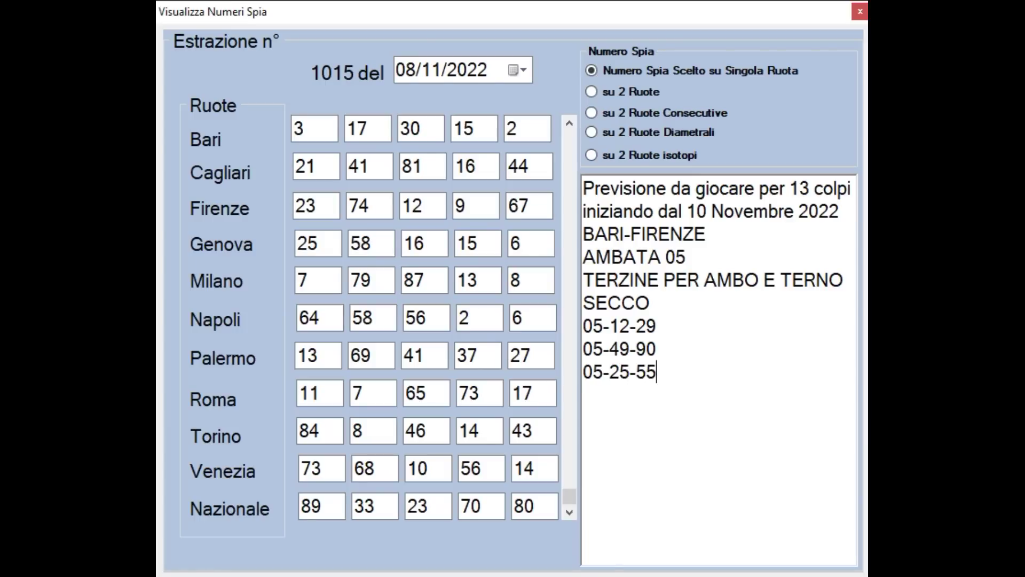
pyautogui.press('Return')
pyautogui.write('05-75-82')
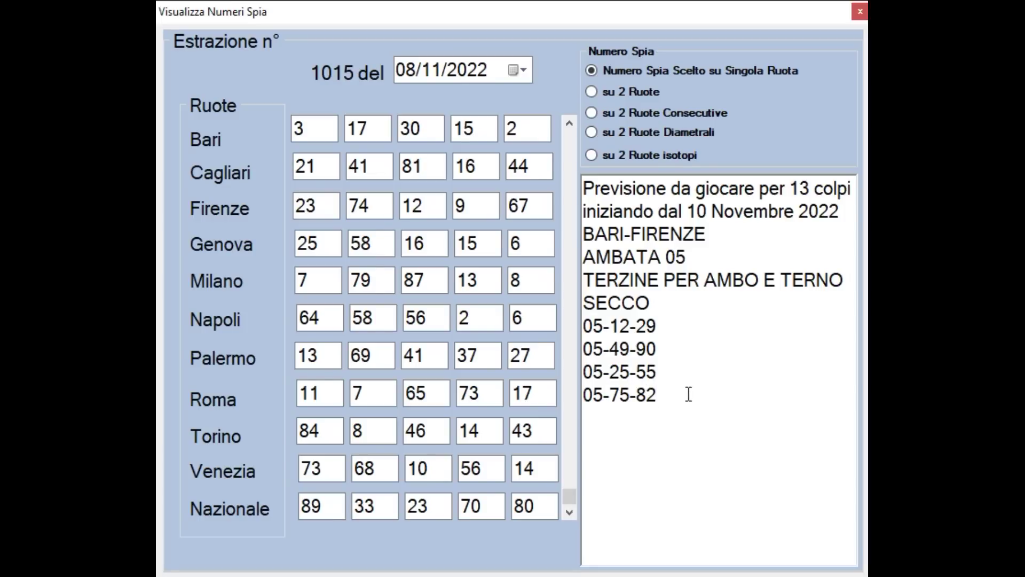
# Add a WHATSAPP line followed by the contact phone number
pyautogui.press('Return')
pyautogui.write('WHATSA')
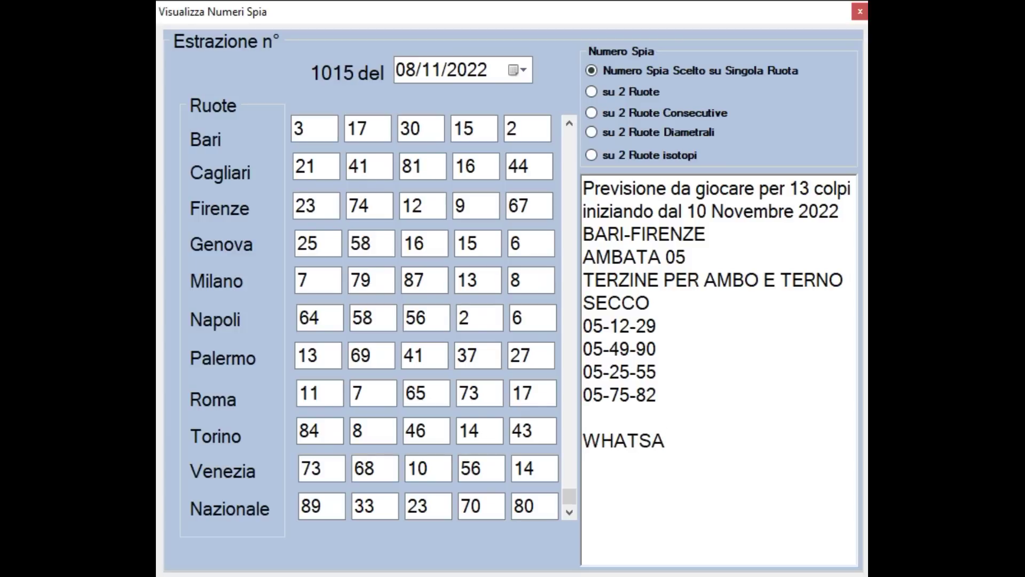
pyautogui.write('PP')
pyautogui.press('Return')
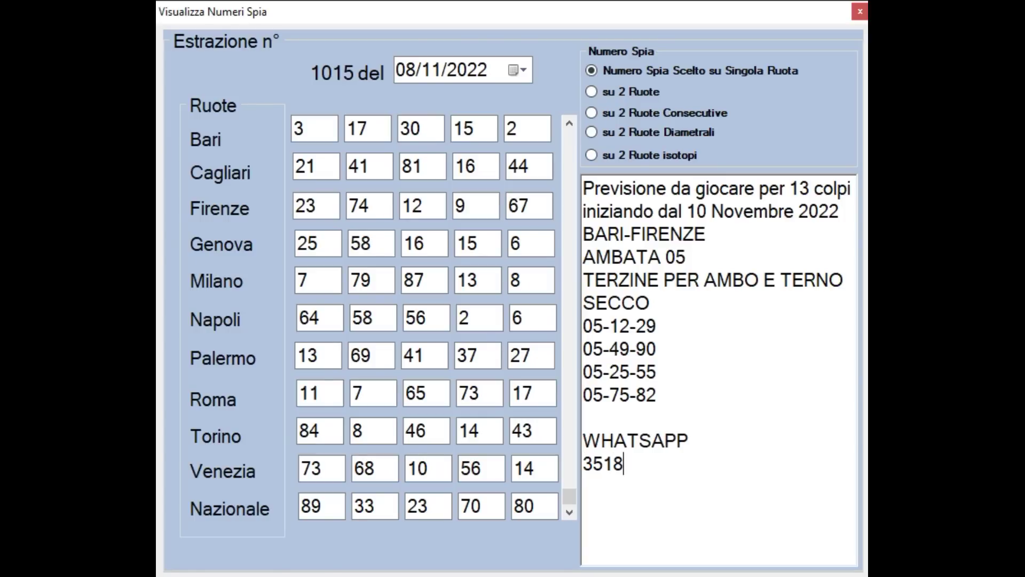
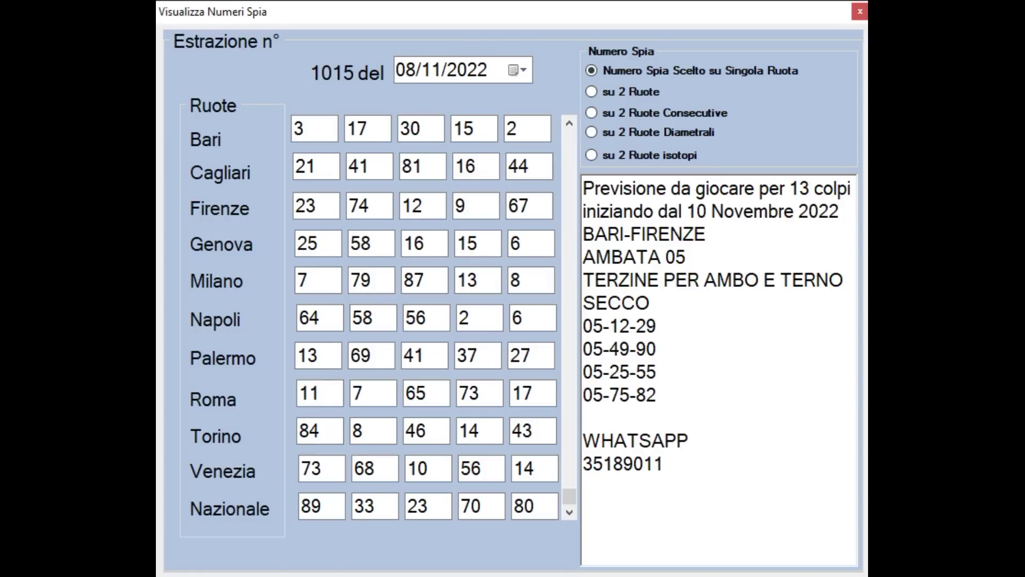